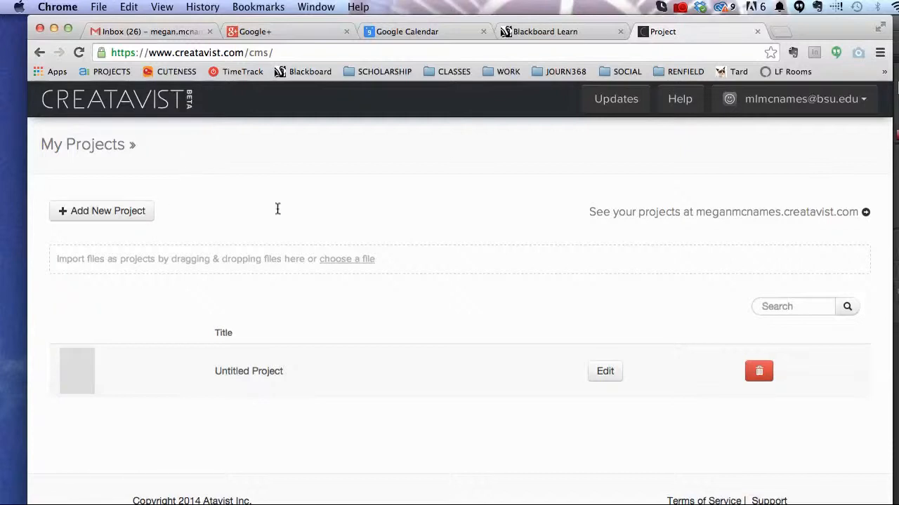
click(247, 56)
drag(243, 53, 150, 52)
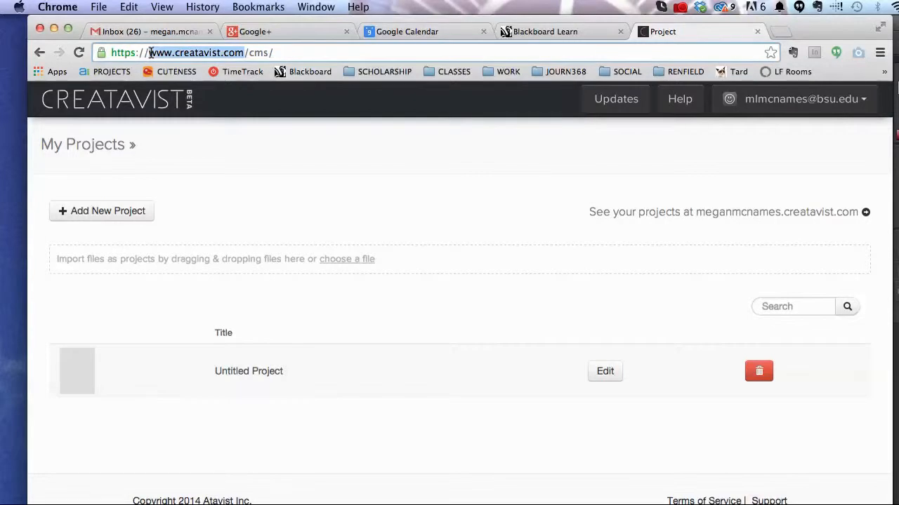
click(300, 174)
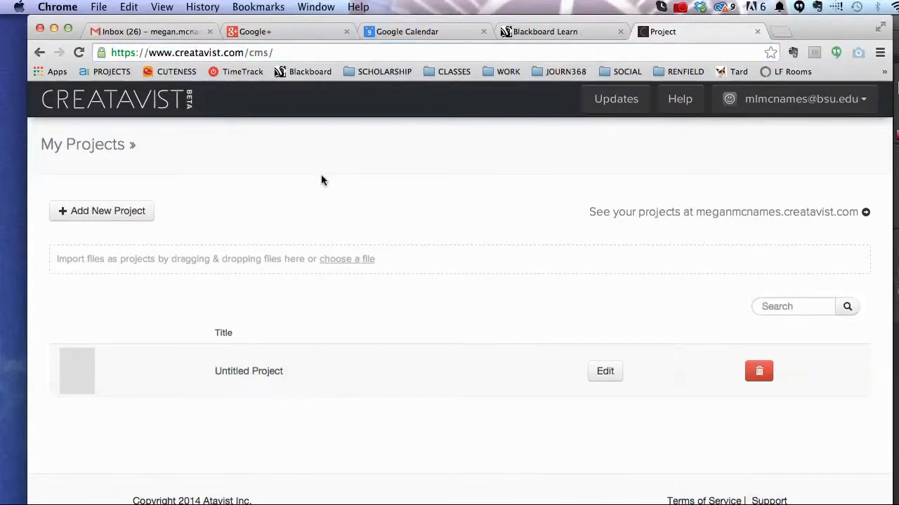
click(74, 215)
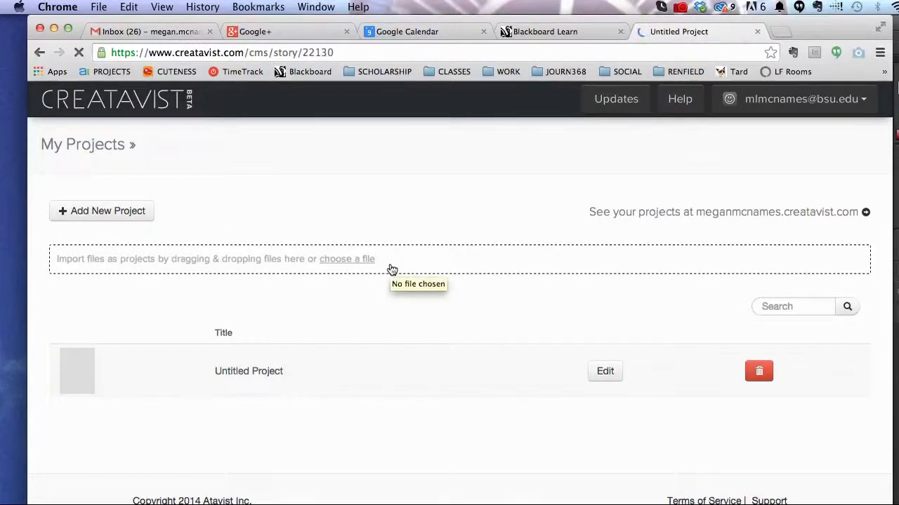
scroll(320, 315, down, 5)
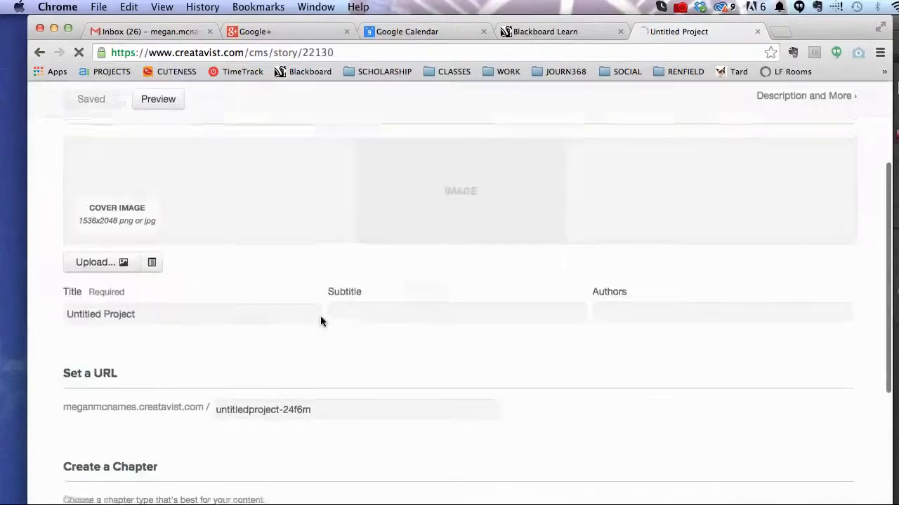
Step: Replace the placeholder title with 'Electric Forest Festival'
drag(186, 279, 7, 272)
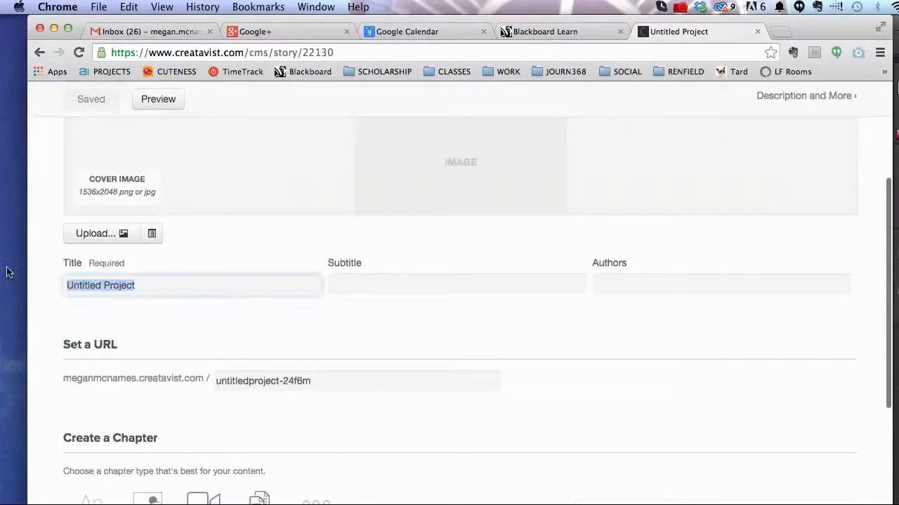
text(Electr)
key(BackSpace)
text(tric Fore)
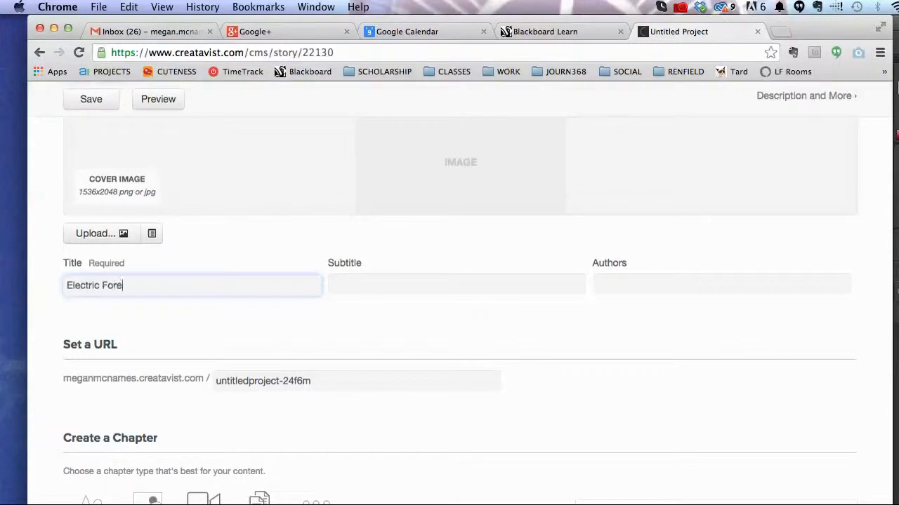
text(st Festival)
key(Tab)
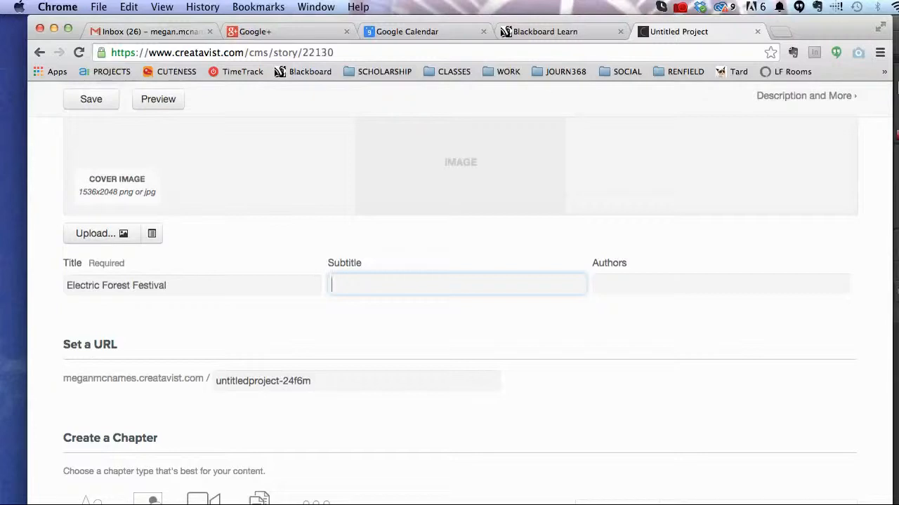
Step: Add the author's name as an author tag from the suggestions
key(Tab)
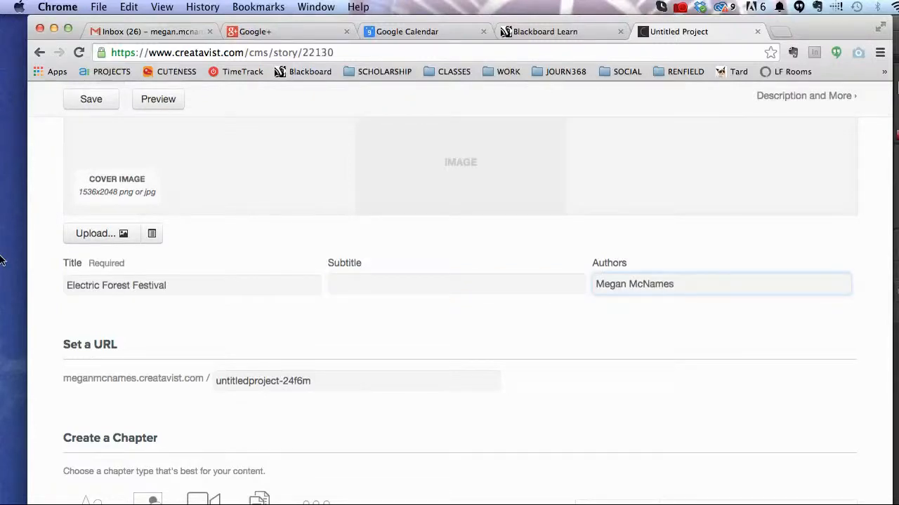
scroll(486, 335, down, 1)
click(555, 305)
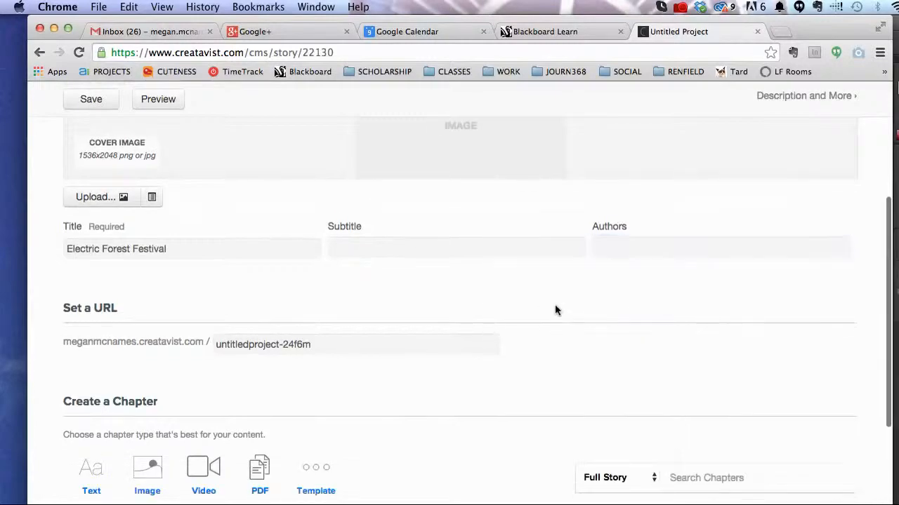
click(633, 238)
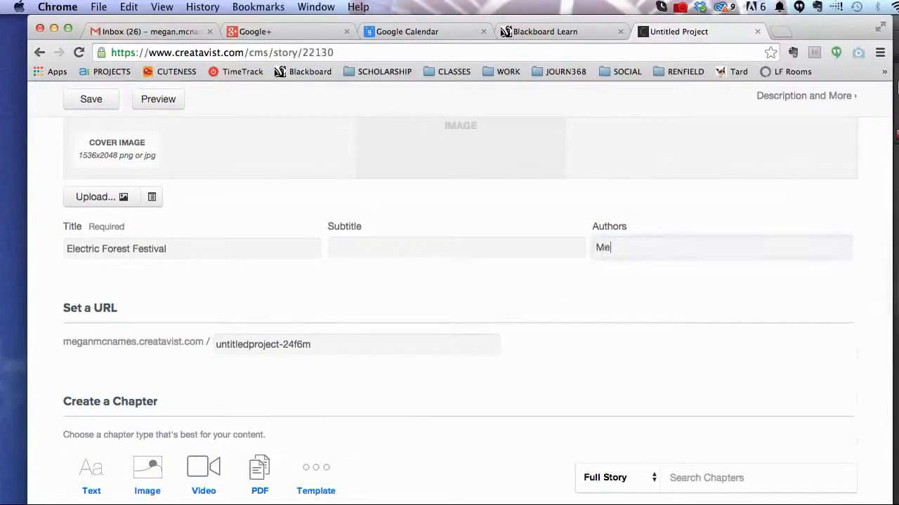
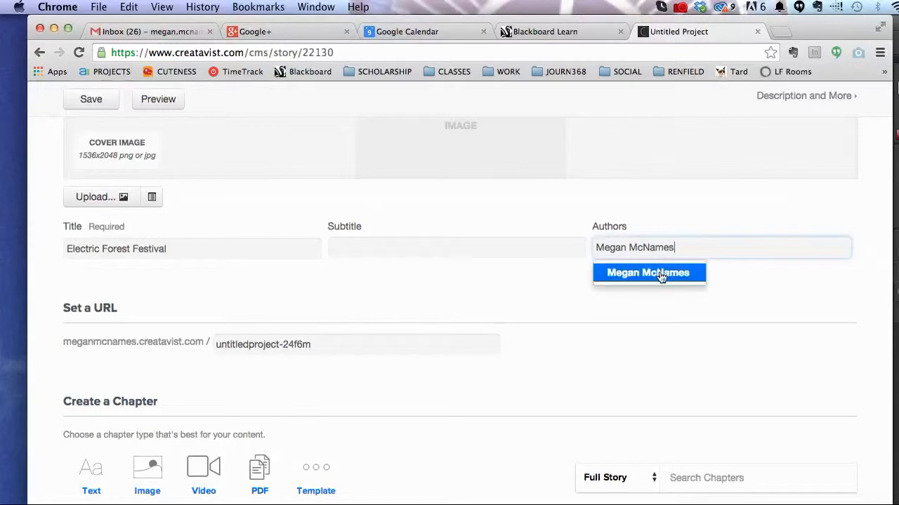
click(636, 274)
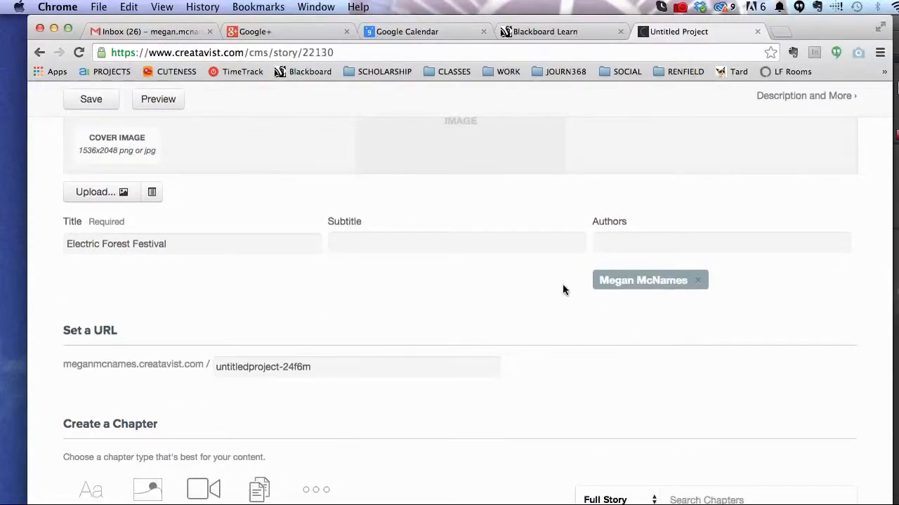
scroll(551, 290, down, 2)
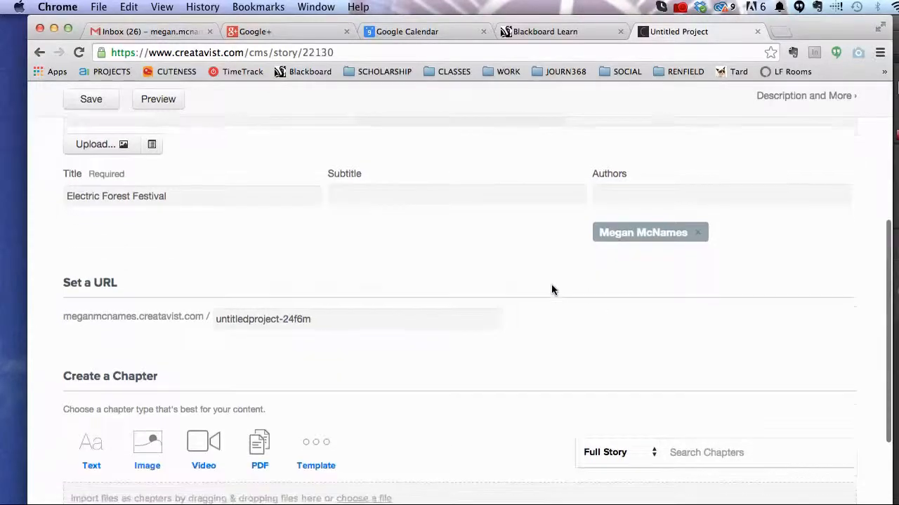
Step: Change the project's URL slug to 'electrickoolaidubstep'
click(300, 312)
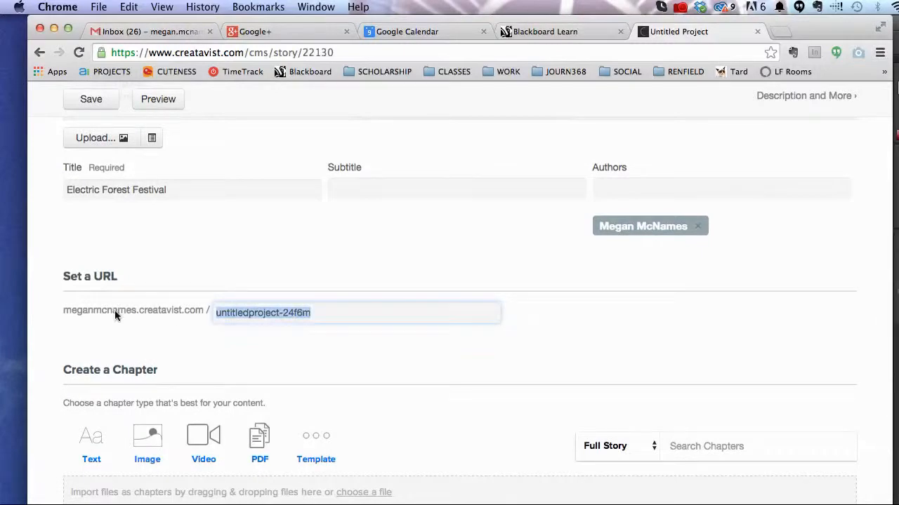
text(electrick)
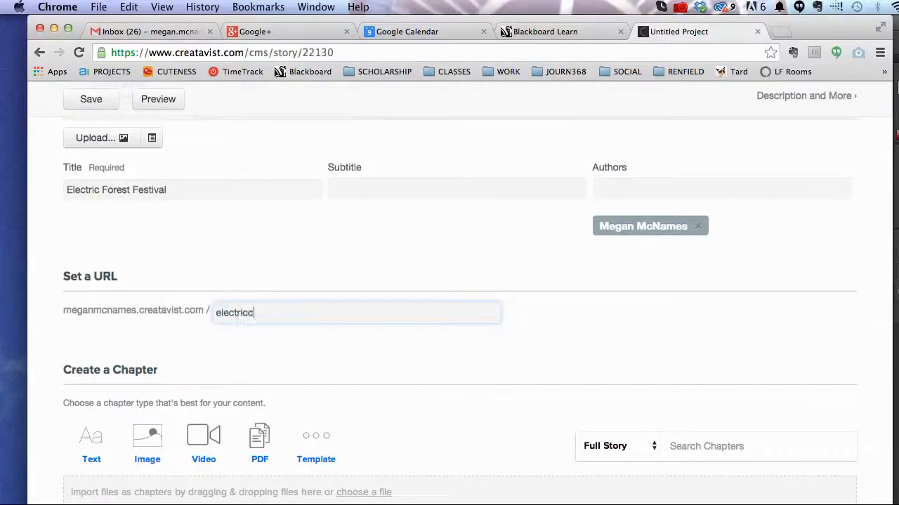
text(oolaida)
text(cidetest)
key(BackSpace)
key(BackSpace)
key(BackSpace)
key(BackSpace)
key(BackSpace)
key(BackSpace)
key(BackSpace)
key(BackSpace)
key(BackSpace)
key(BackSpace)
key(BackSpace)
key(BackSpace)
text(aidubstep)
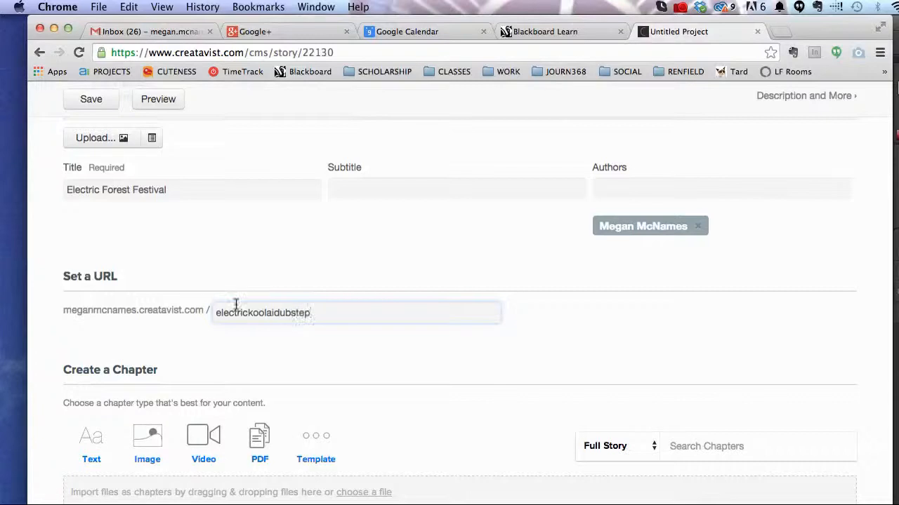
Step: Highlight the 2048 cover size in the caption and switch to Photoshop
scroll(378, 321, up, 2)
scroll(377, 320, up, 4)
scroll(378, 321, up, 2)
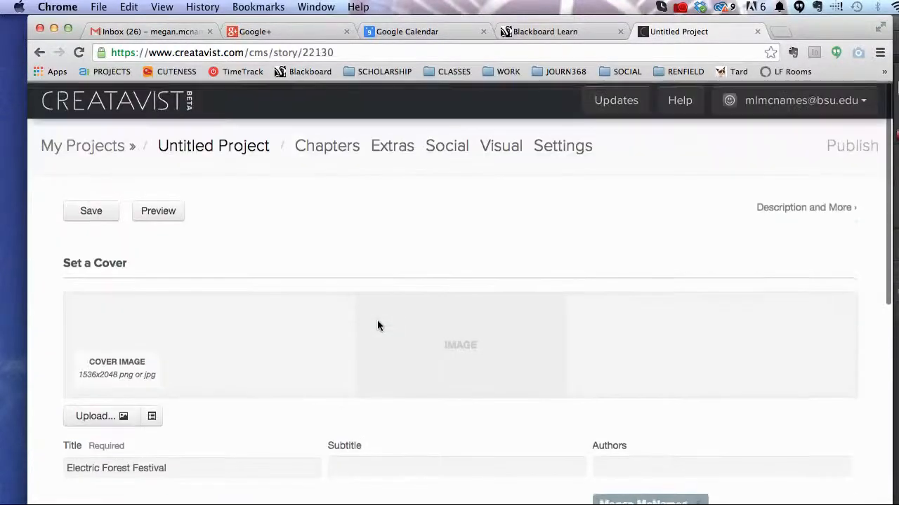
scroll(378, 321, down, 4)
scroll(377, 320, down, 3)
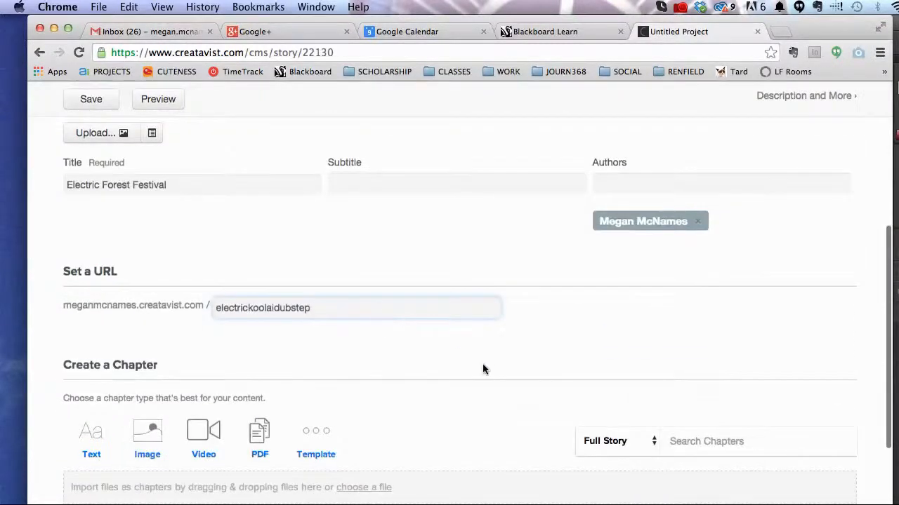
scroll(483, 367, down, 3)
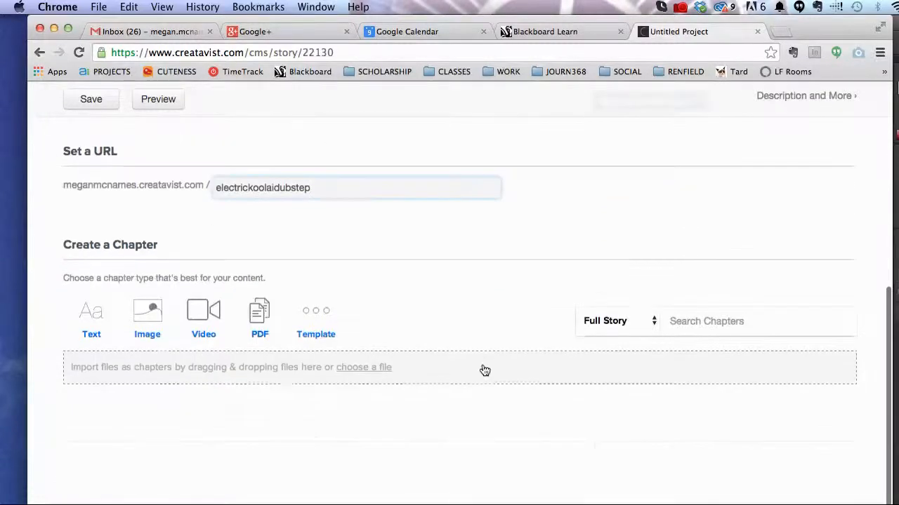
scroll(483, 369, up, 10)
scroll(483, 368, down, 5)
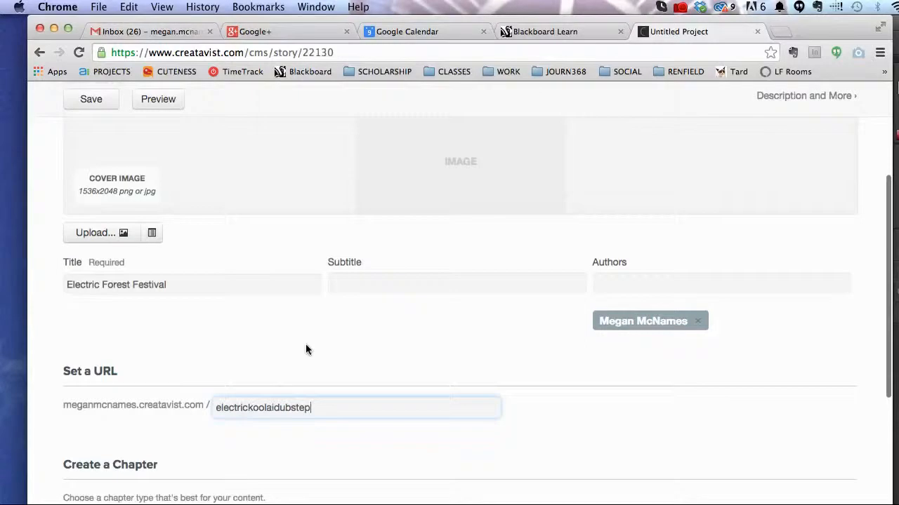
scroll(310, 348, up, 1)
scroll(310, 349, up, 3)
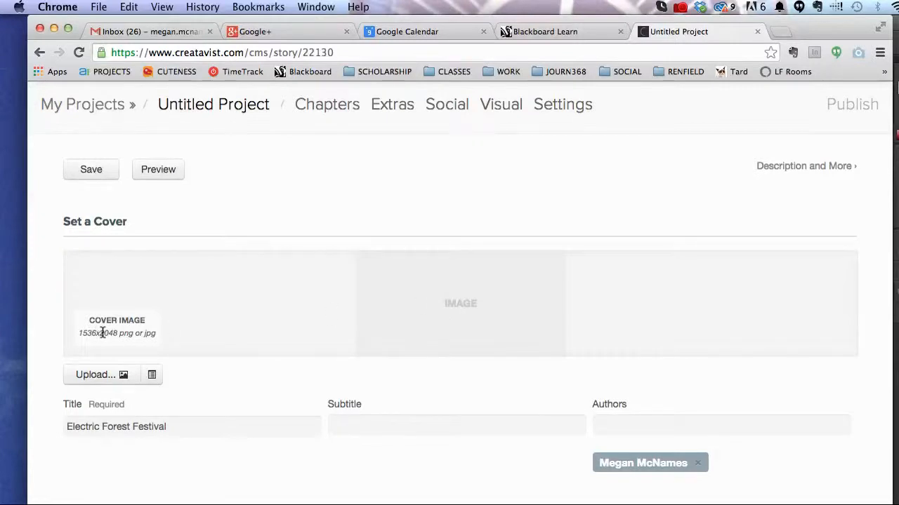
drag(101, 334, 116, 335)
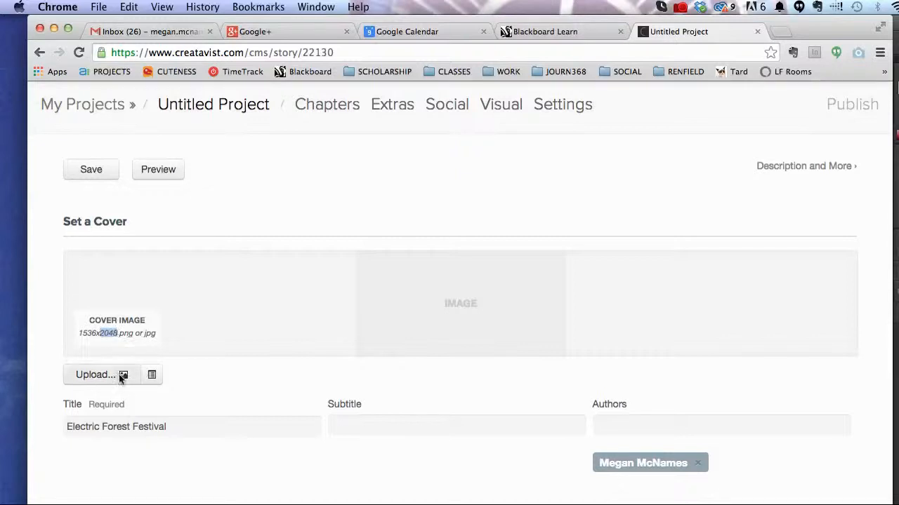
key(super+Tab)
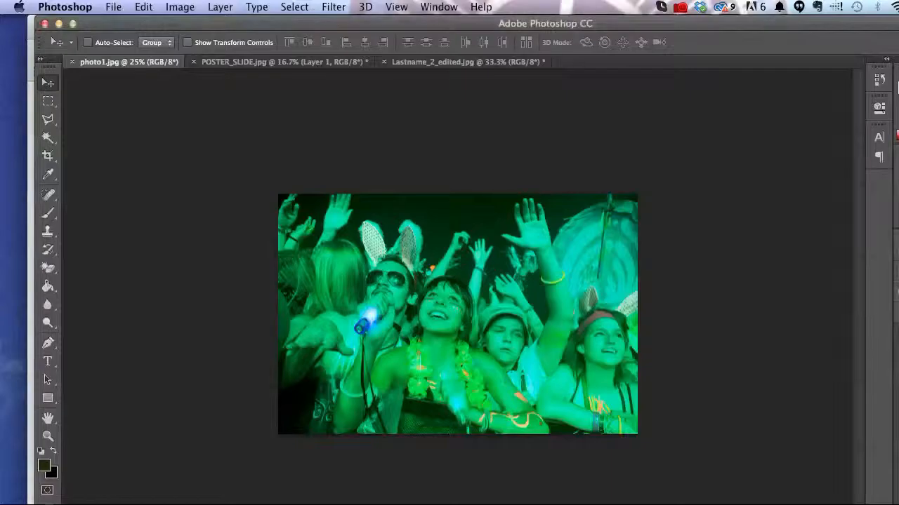
Step: Check the blue concert image's dimensions in Image Size, cancelling without resizing
click(472, 65)
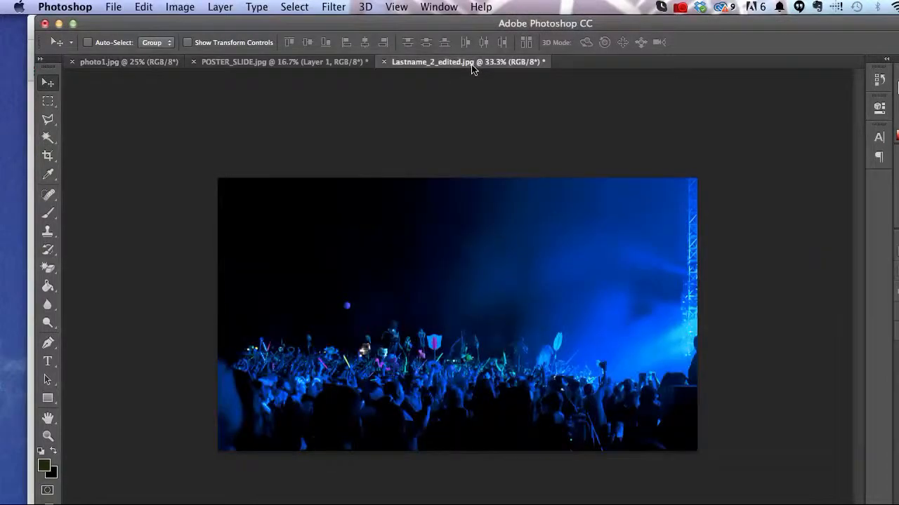
click(180, 7)
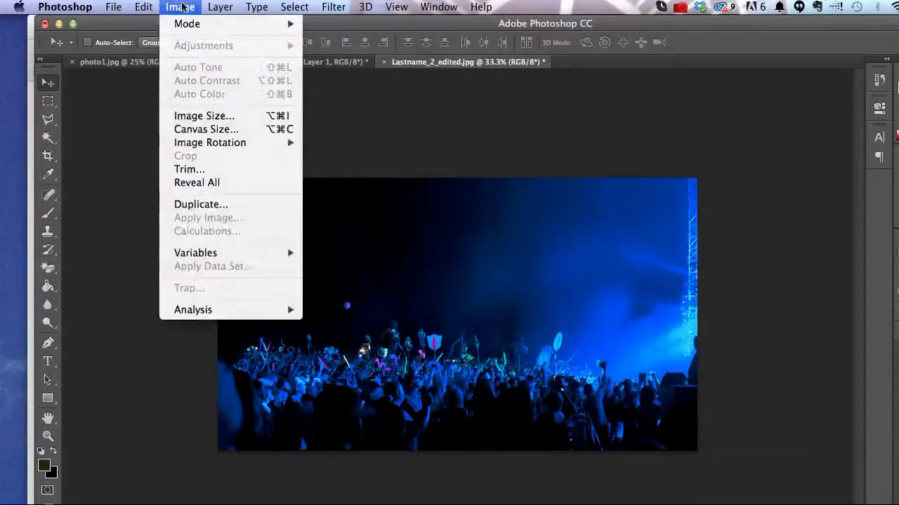
click(198, 113)
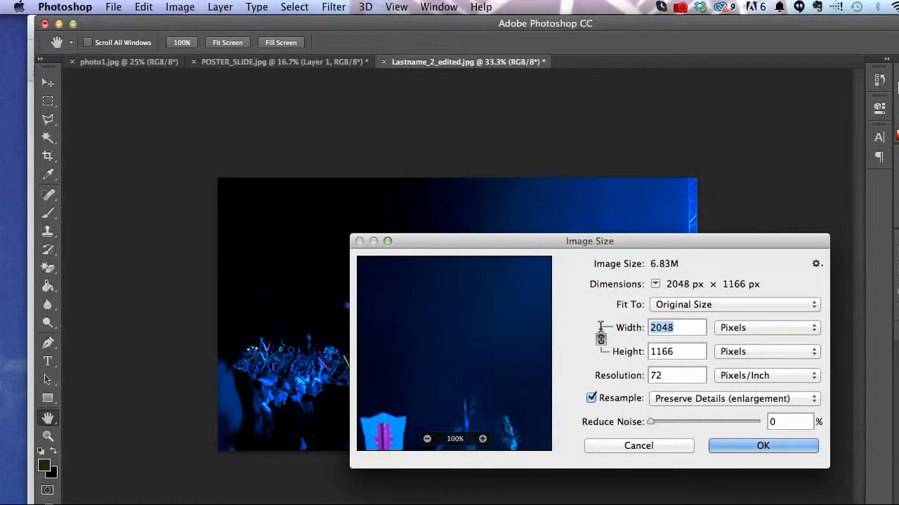
key(Tab)
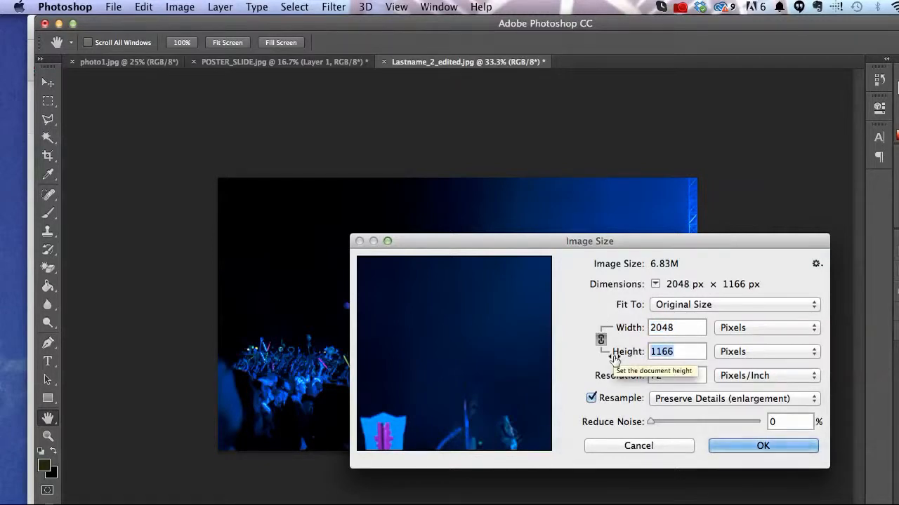
click(660, 446)
Step: Zoom POSTER_SLIDE.jpg to 33.3%, then bring the Creatavist editor back to the front
click(276, 63)
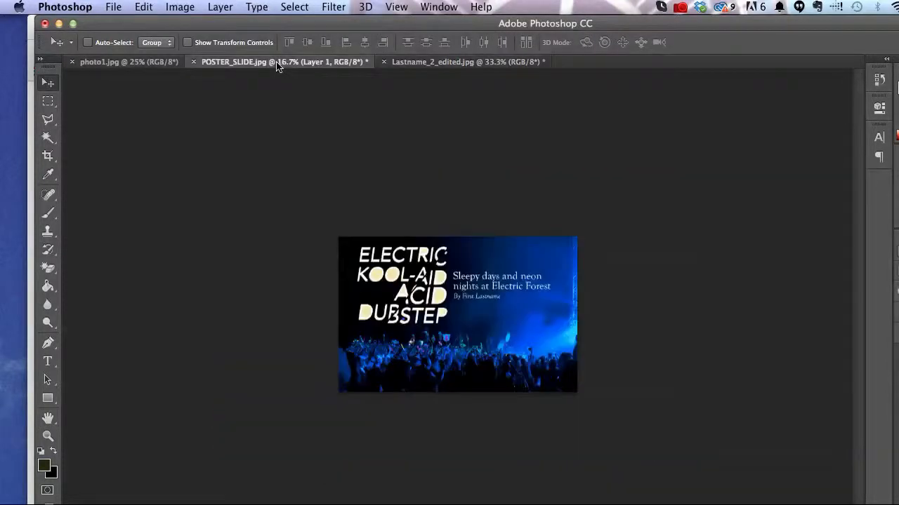
key(super+plus)
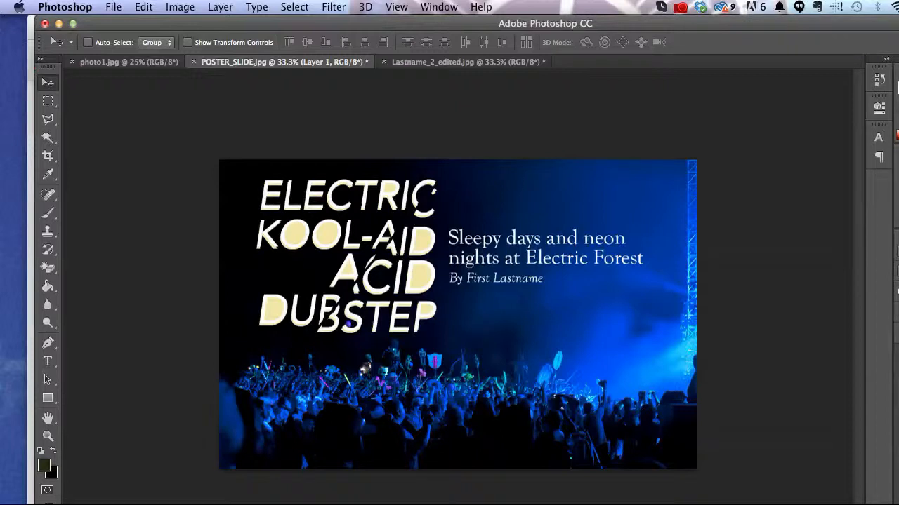
drag(34, 503, 95, 503)
click(44, 486)
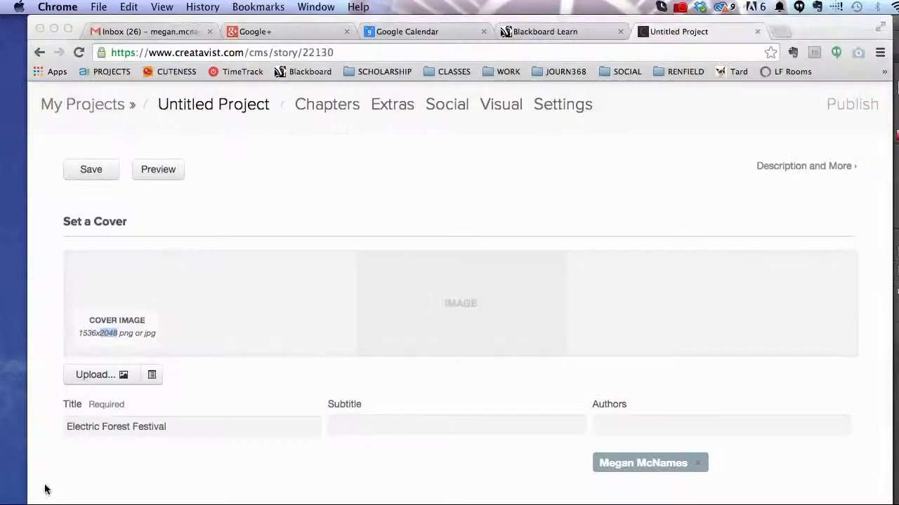
Step: Upload slide.png from the Desktop as the story's cover image
click(96, 374)
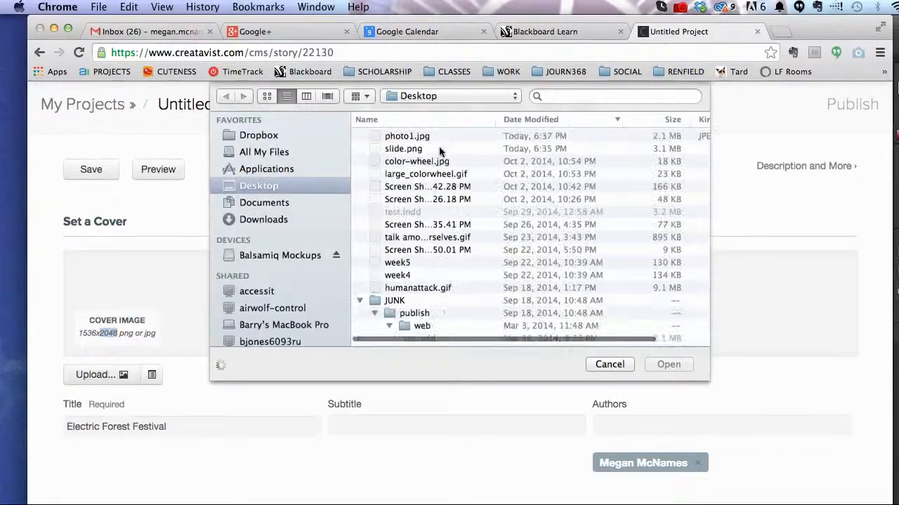
click(438, 148)
click(671, 364)
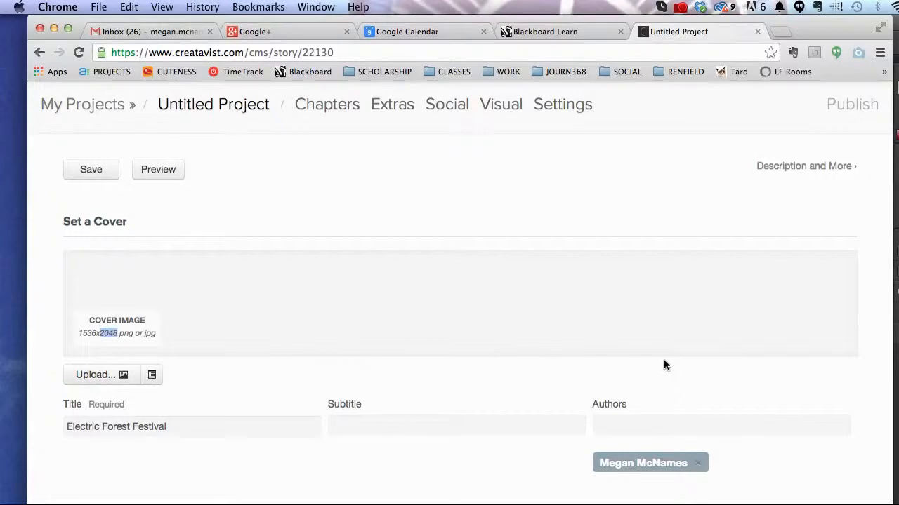
Step: Choose Text under Create a Chapter to start a new chapter
scroll(663, 358, down, 4)
scroll(664, 358, down, 5)
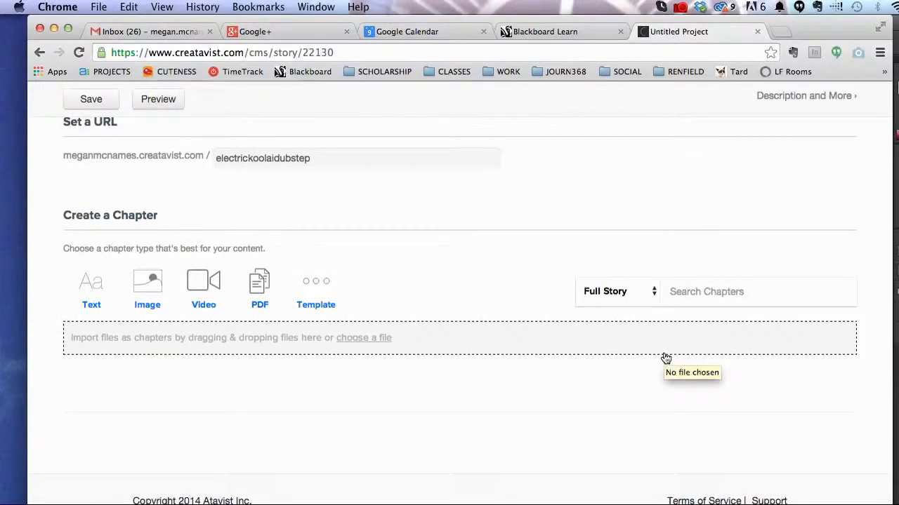
mouse_move(147, 284)
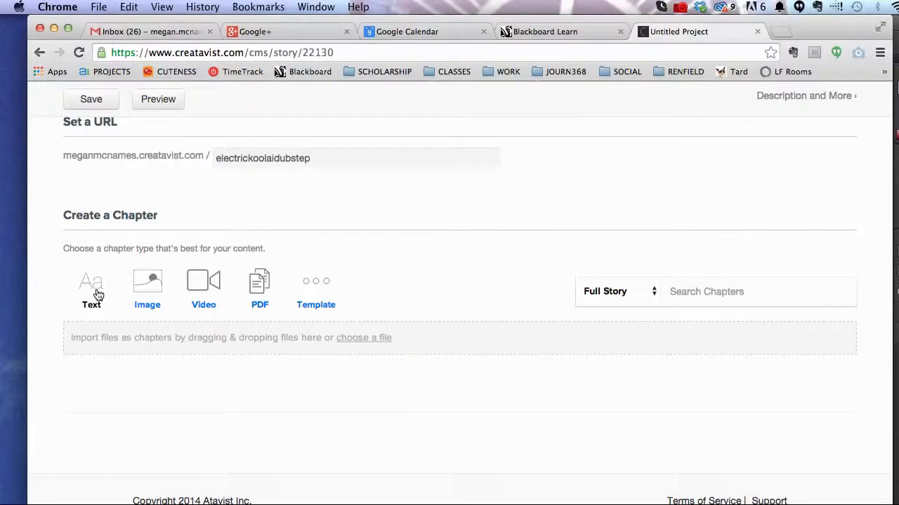
click(96, 288)
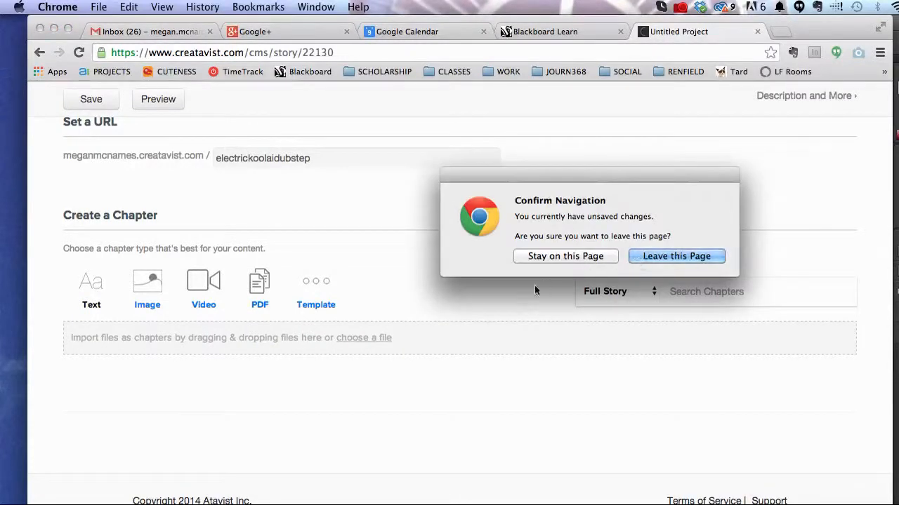
Step: Stay on the page and save the story's unsaved changes
click(539, 256)
scroll(281, 253, up, 5)
click(92, 209)
Step: Create a new text chapter and note its recommended 1600 px cover width
scroll(447, 343, down, 10)
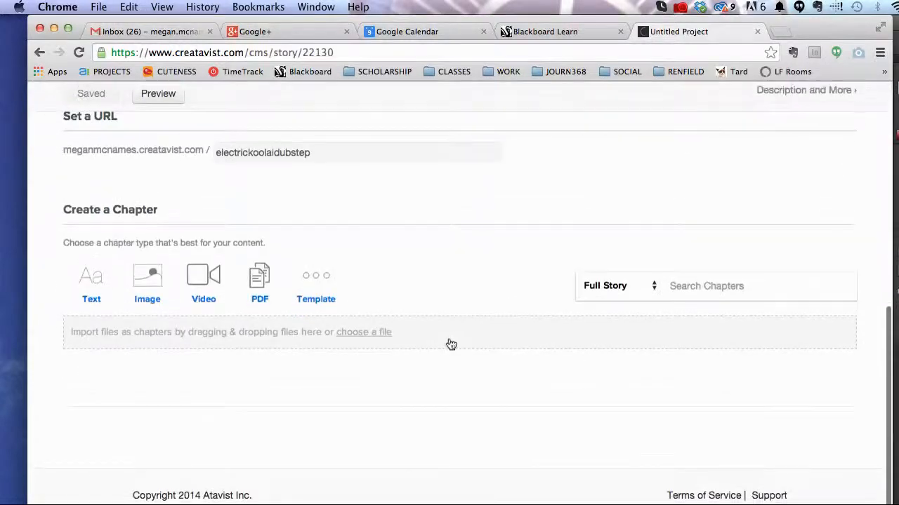
click(107, 295)
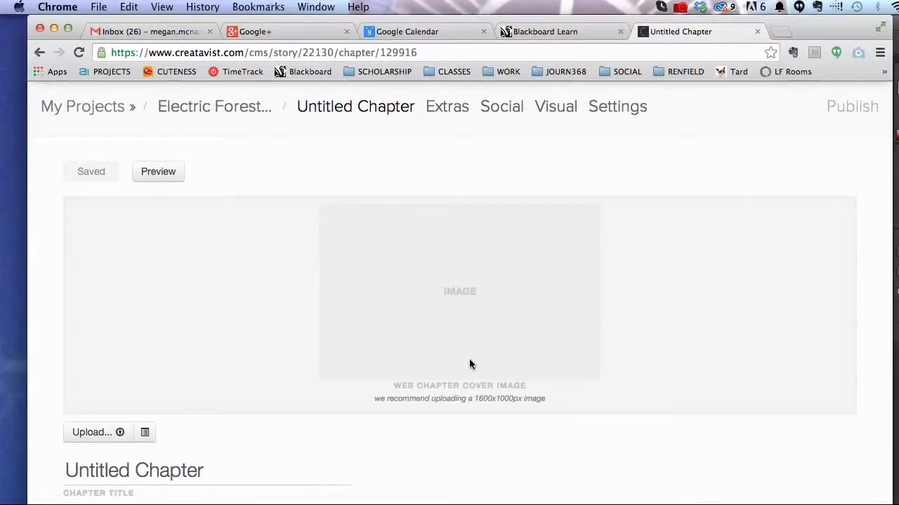
scroll(462, 404, down, 1)
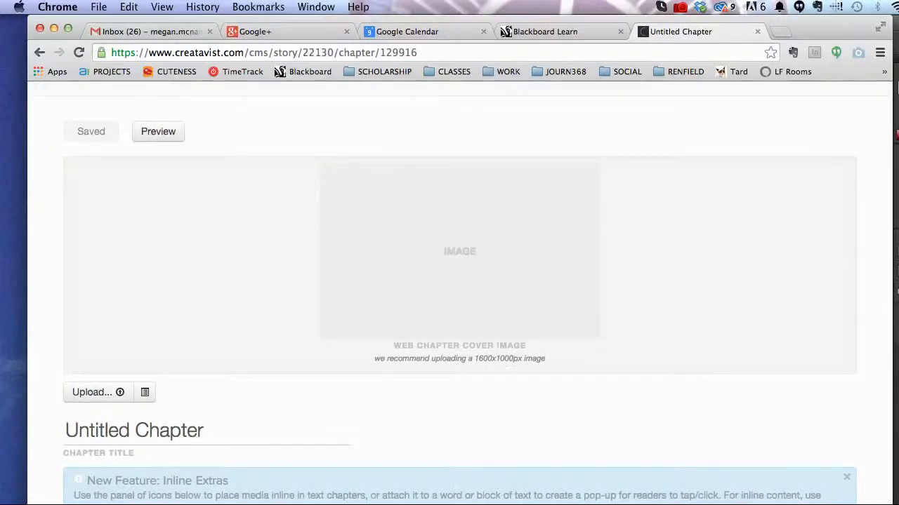
drag(474, 359, 491, 360)
Step: Resize photo1.jpg to 1600 px wide via Image Size and save it
key(super+Tab)
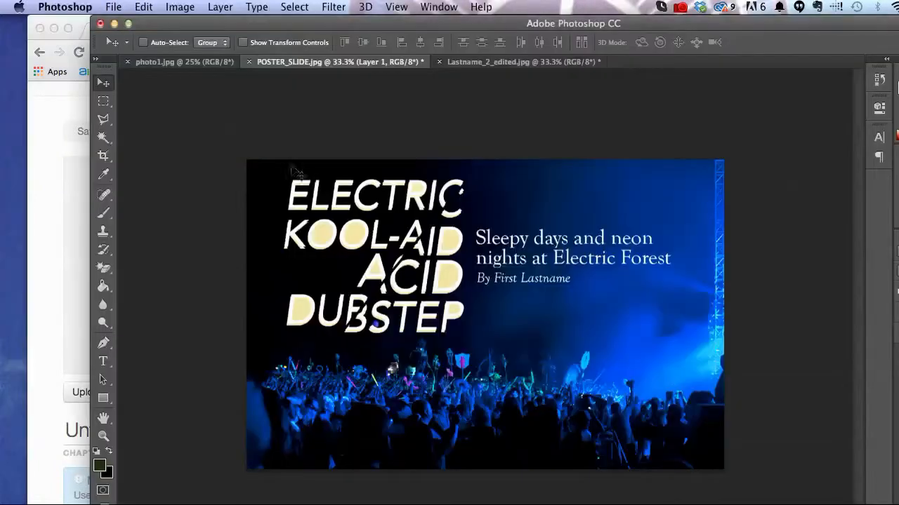
click(177, 62)
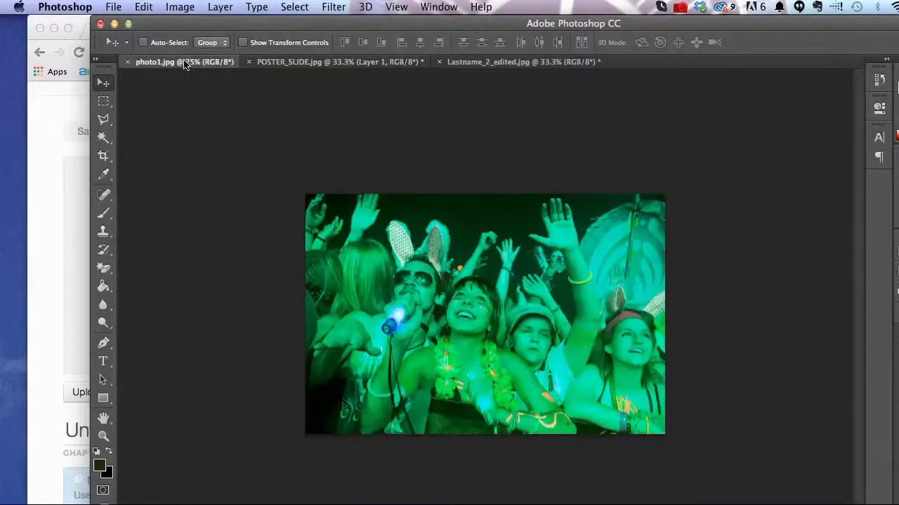
click(180, 6)
click(200, 114)
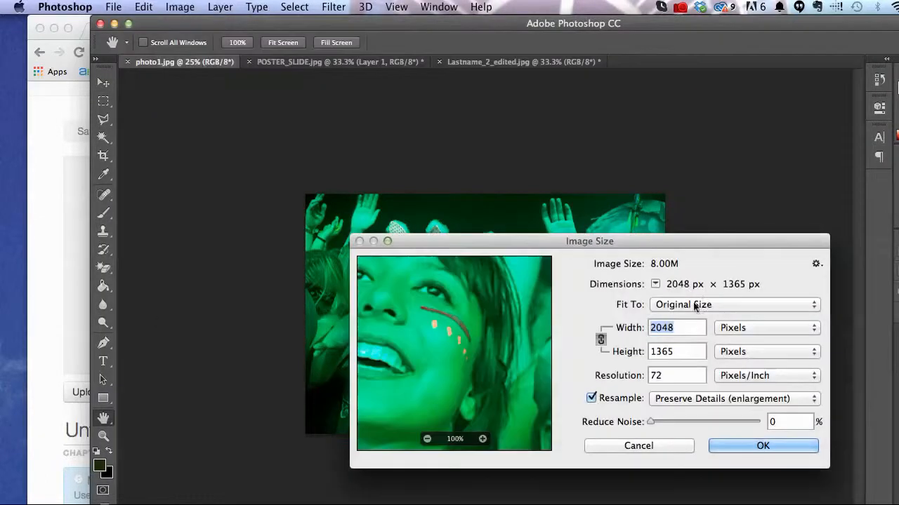
text(1600)
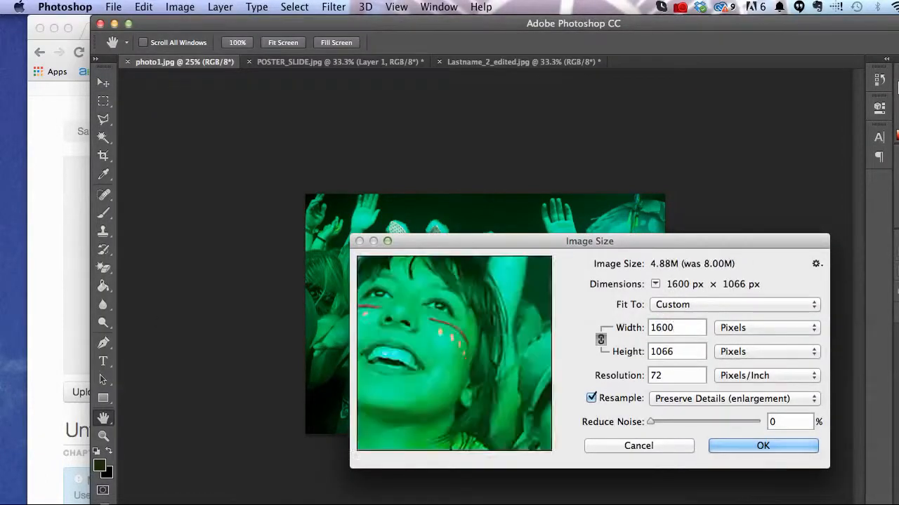
key(Return)
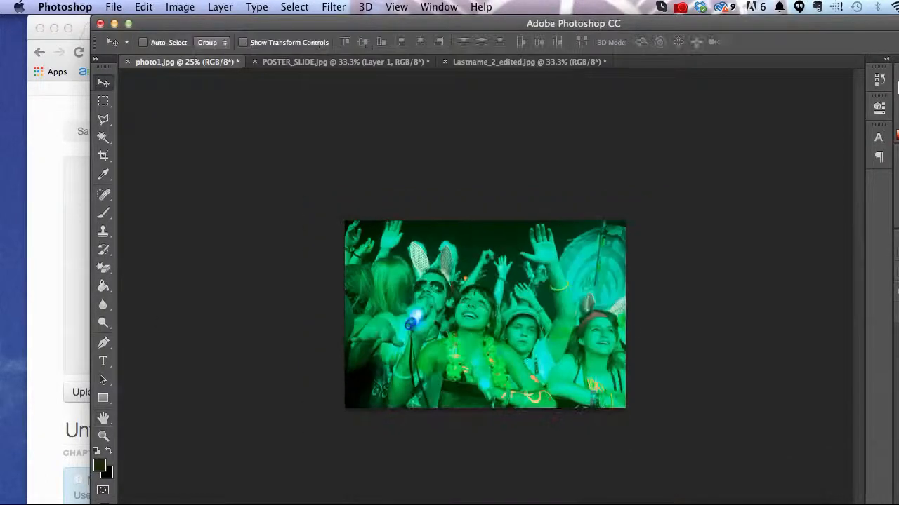
key(super+s)
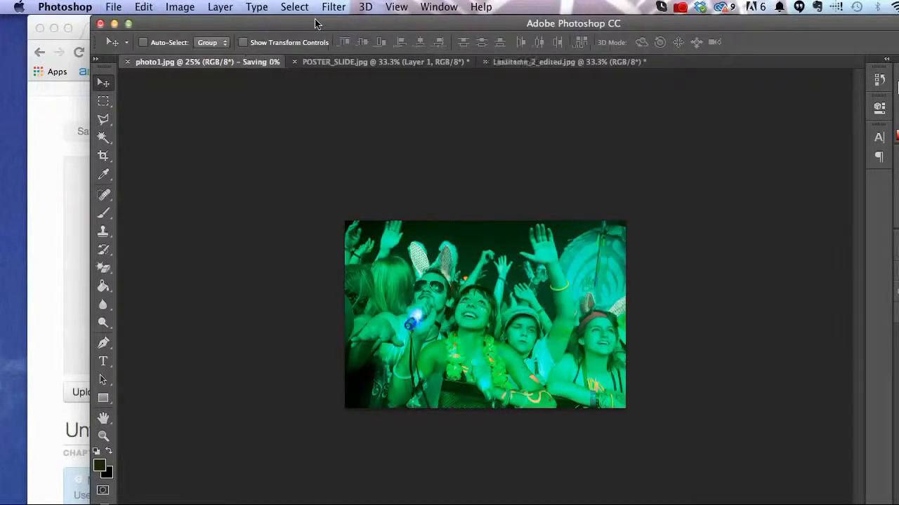
click(57, 288)
Step: Upload photo1.jpg from the Desktop as the Untitled Chapter's cover image
click(92, 392)
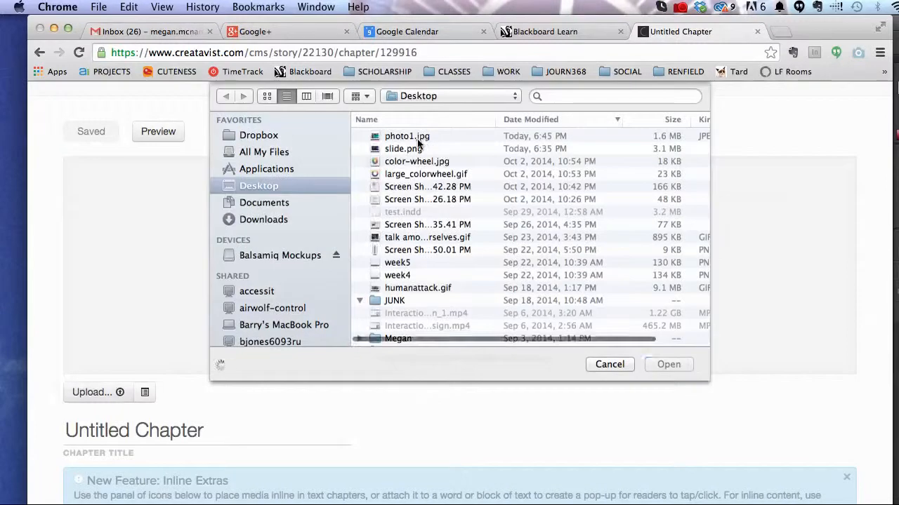
click(381, 136)
click(669, 363)
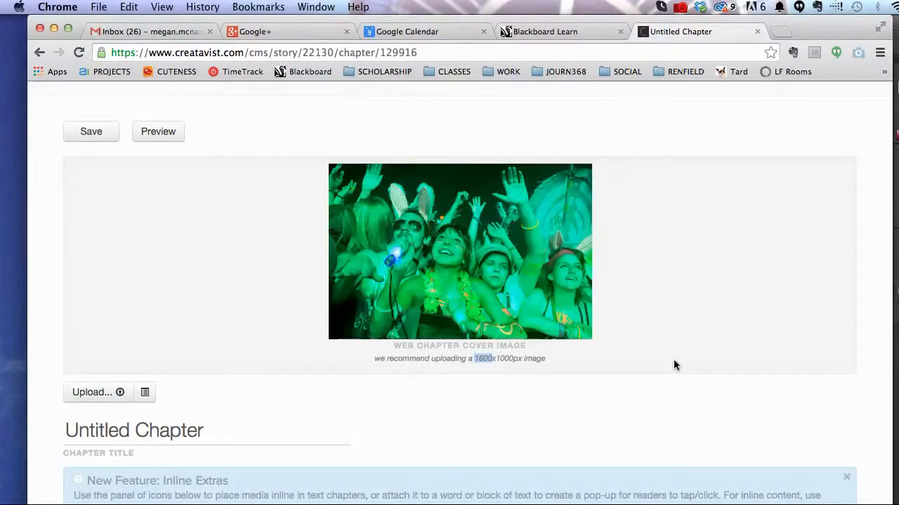
scroll(673, 365, down, 2)
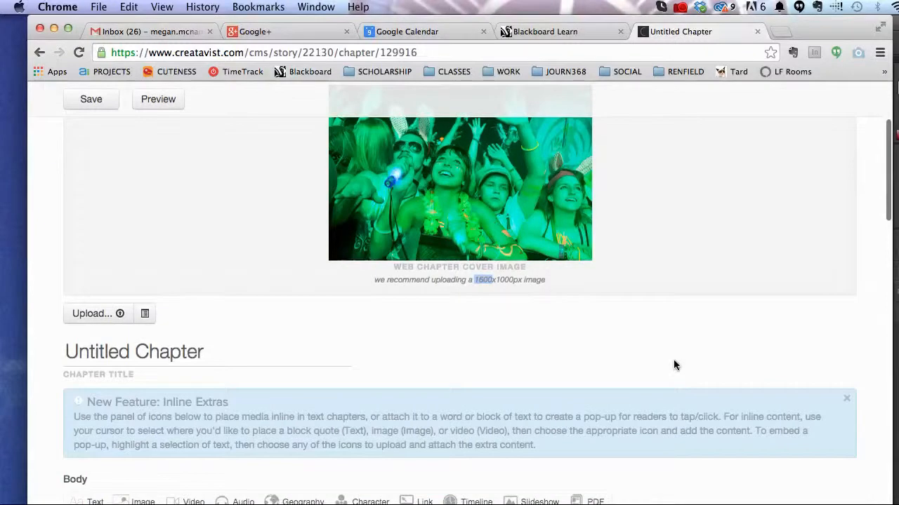
scroll(673, 365, down, 3)
scroll(674, 365, down, 2)
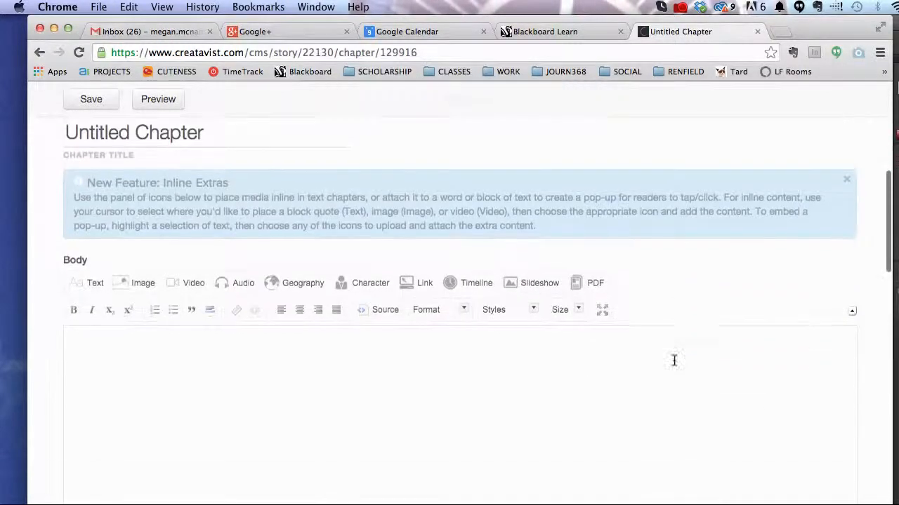
triple_click(236, 130)
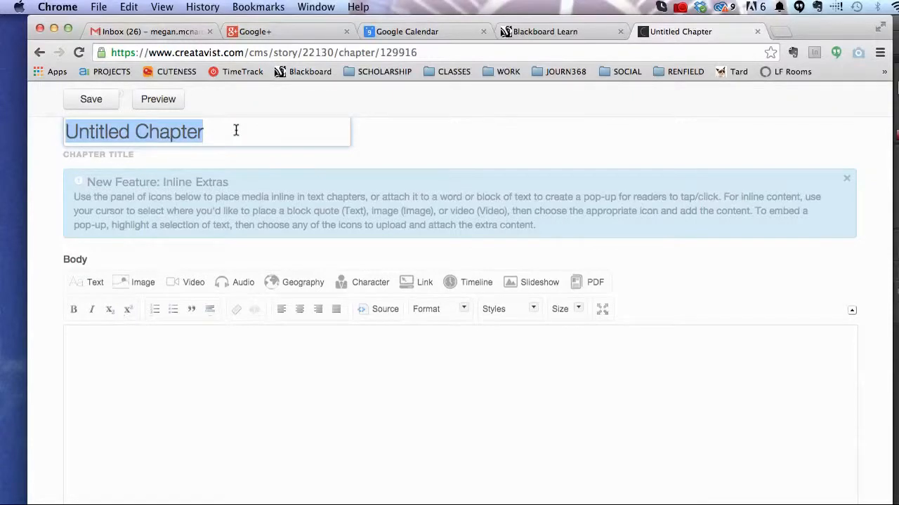
Step: Title the chapter 'All Night Night Light'
text(Night Light)
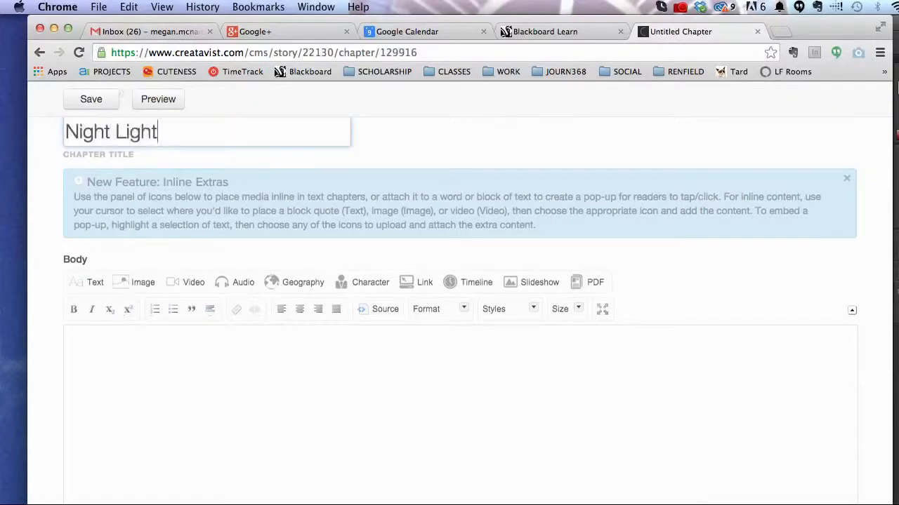
text(All)
click(140, 131)
text(Night)
Step: Begin the body with two travelers driving eight hours from Erlanger, Ky. to the Electric Forest Festival
scroll(171, 318, down, 2)
click(206, 302)
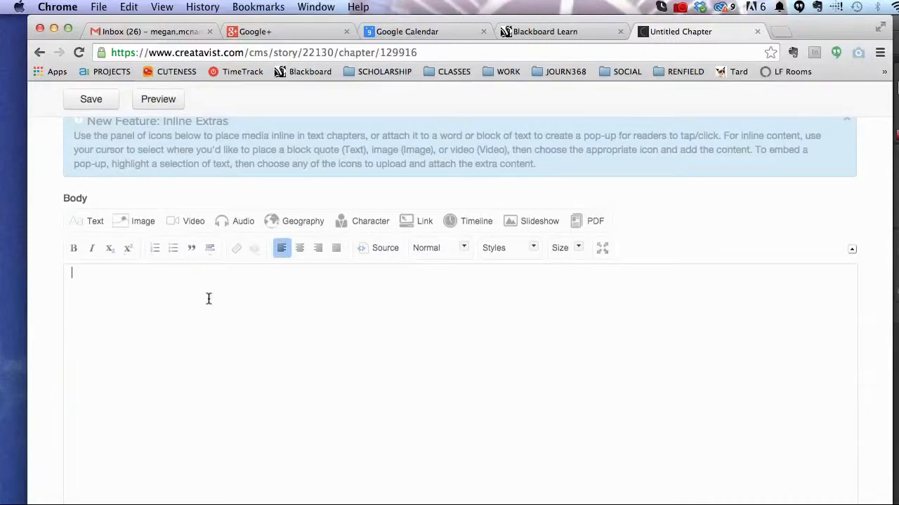
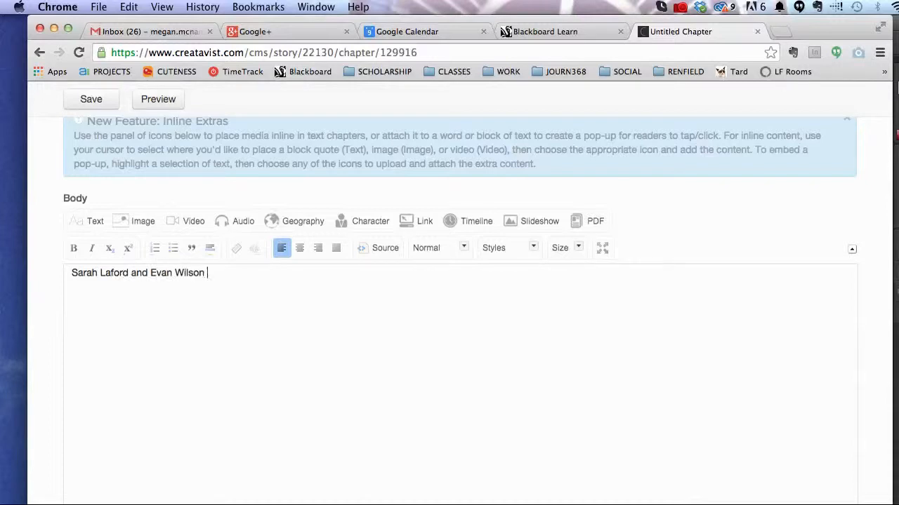
text( dro)
text(ve 8 ho)
key(BackSpace)
key(BackSpace)
key(BackSpace)
key(BackSpace)
key(BackSpace)
text(eith)
text(ght ho)
text(r)
key(BackSpace)
key(BackSpace)
key(BackSpace)
key(BackSpace)
key(BackSpace)
text(t hours from Erlanger, Ky. to the Ele)
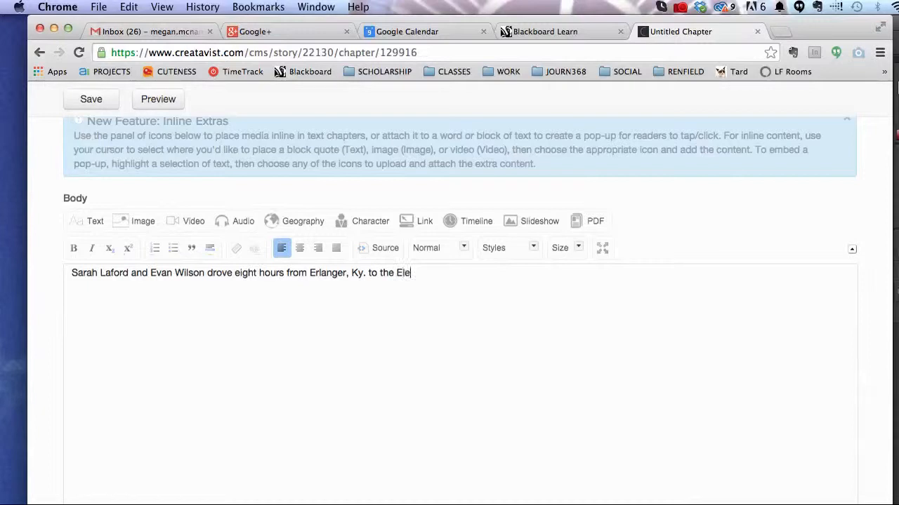
text(ctric Forest Festival.)
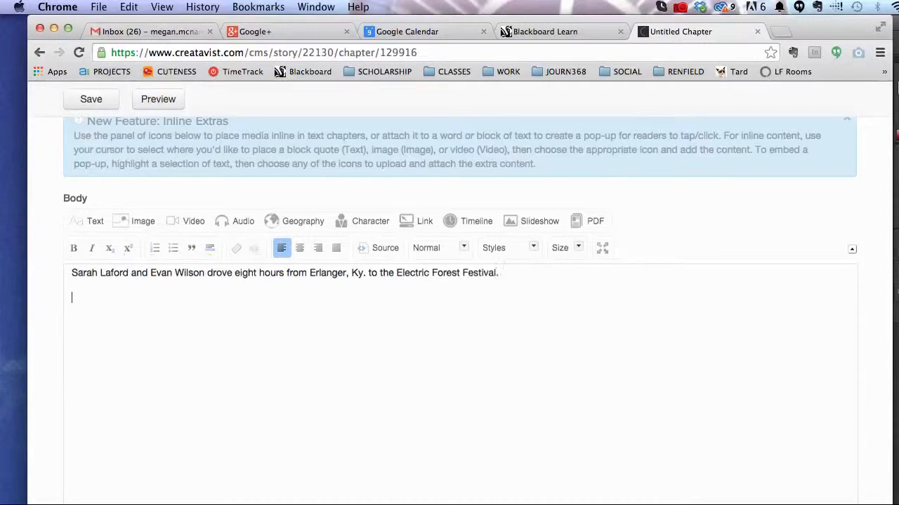
Step: Add a block quote ending '...has this, like, calming effect for us.'
click(190, 250)
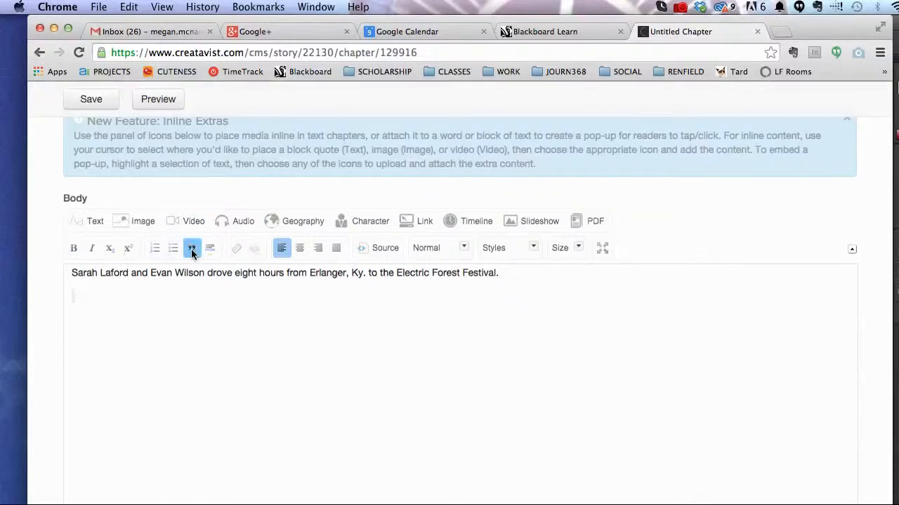
text(We work all day)
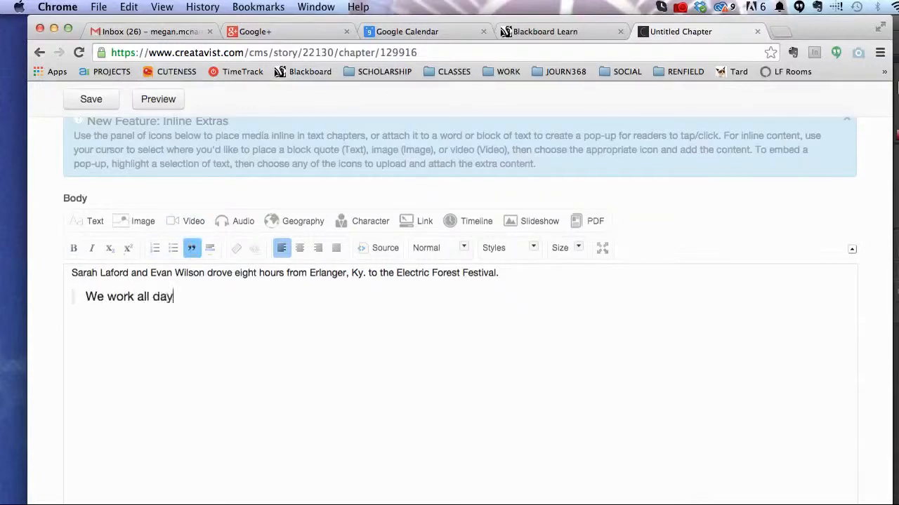
text( at these jobs we hate)
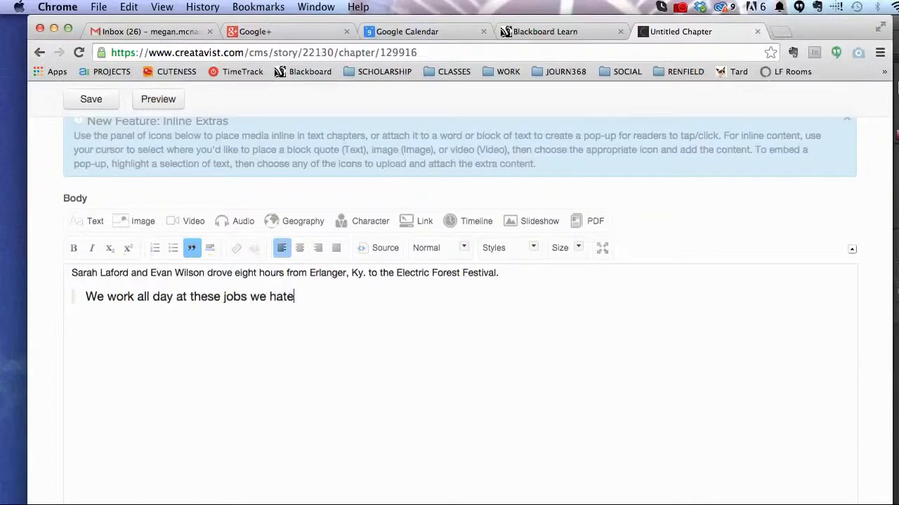
text(, you know? We ju)
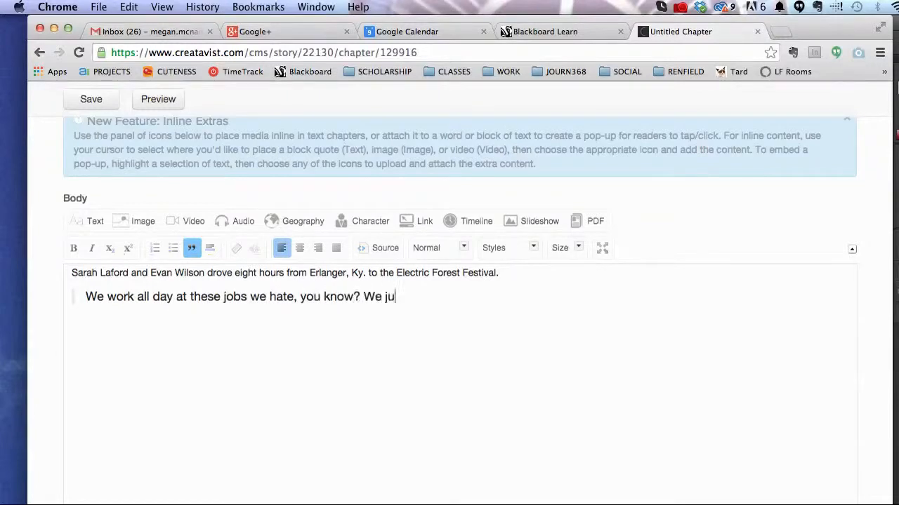
text(st really wanted to )
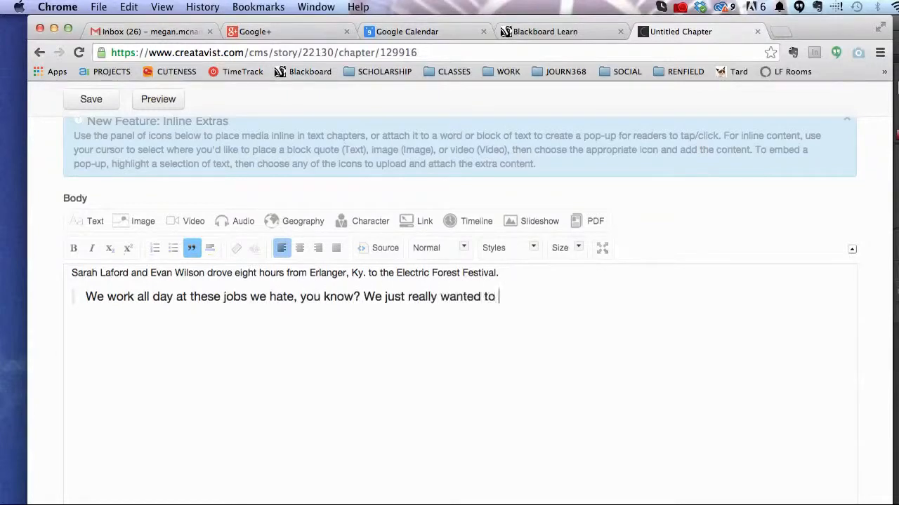
text(get away. Dub)
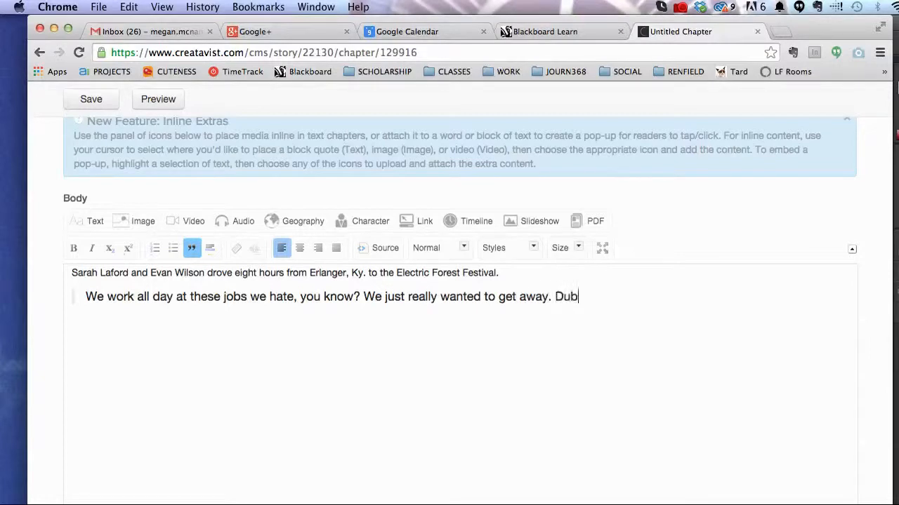
text(step has thi)
key(BackSpace)
text(has thie)
text(k)
key(BackSpace)
text(, li)
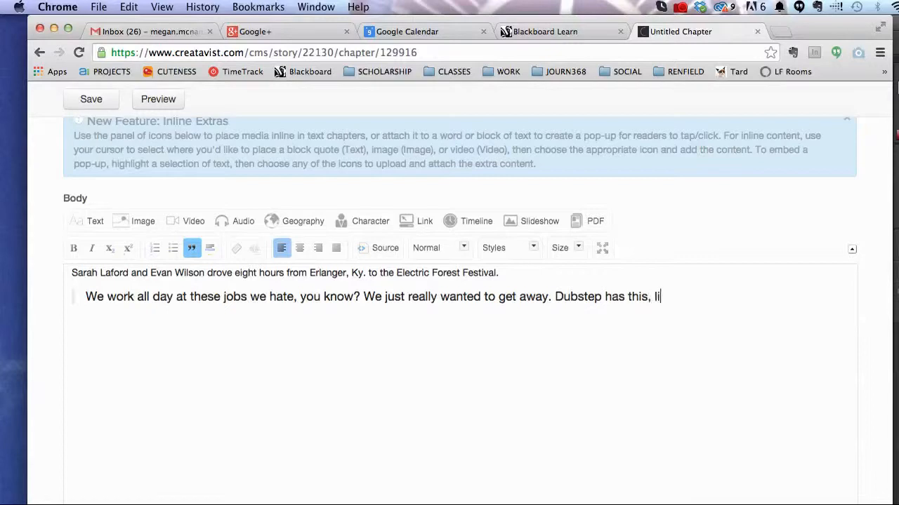
text(ke, calming effect for us.)
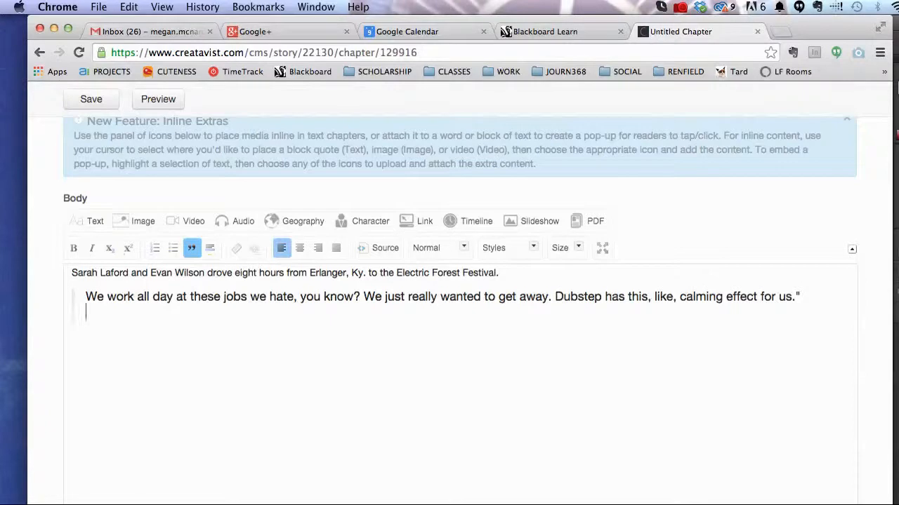
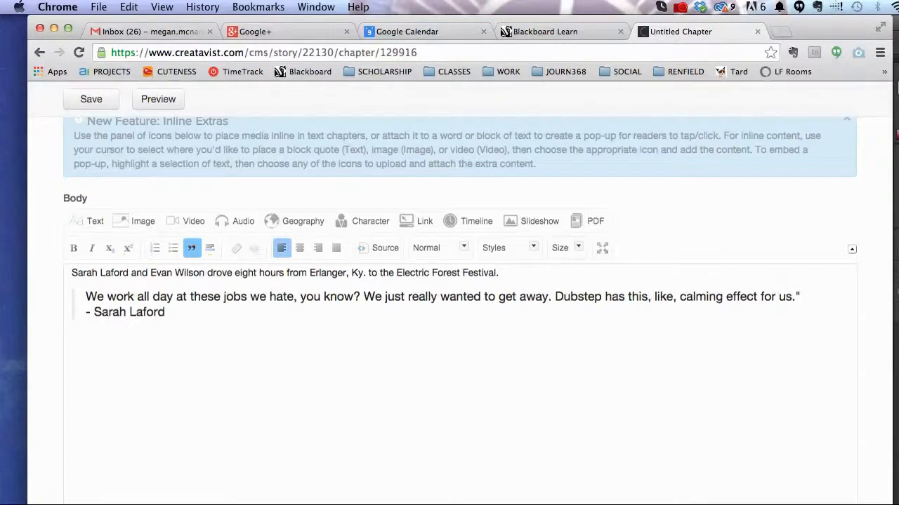
Step: Attribute the quote to the speaker and exit the block quote formatting
click(192, 248)
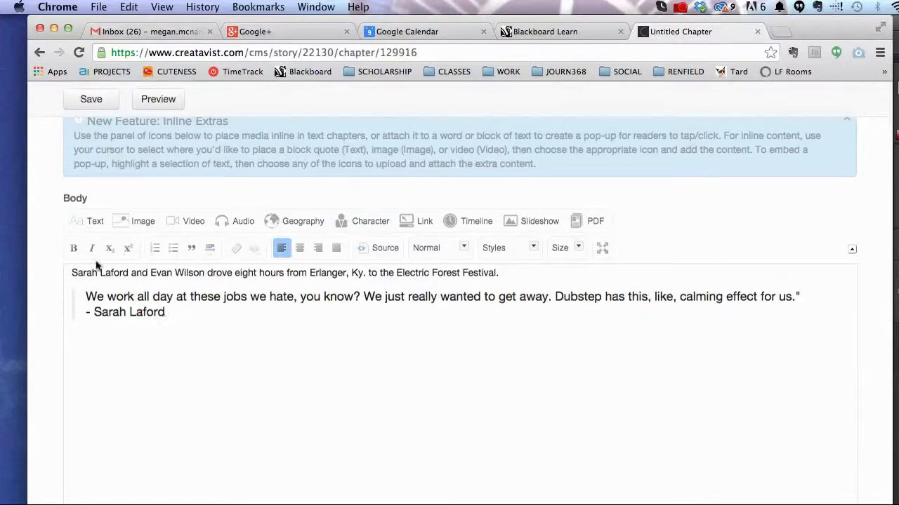
drag(130, 272, 72, 271)
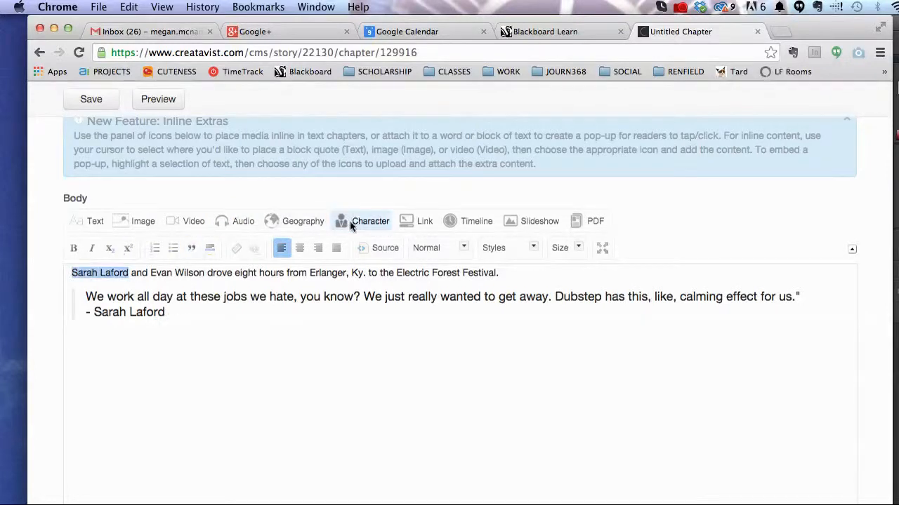
click(353, 221)
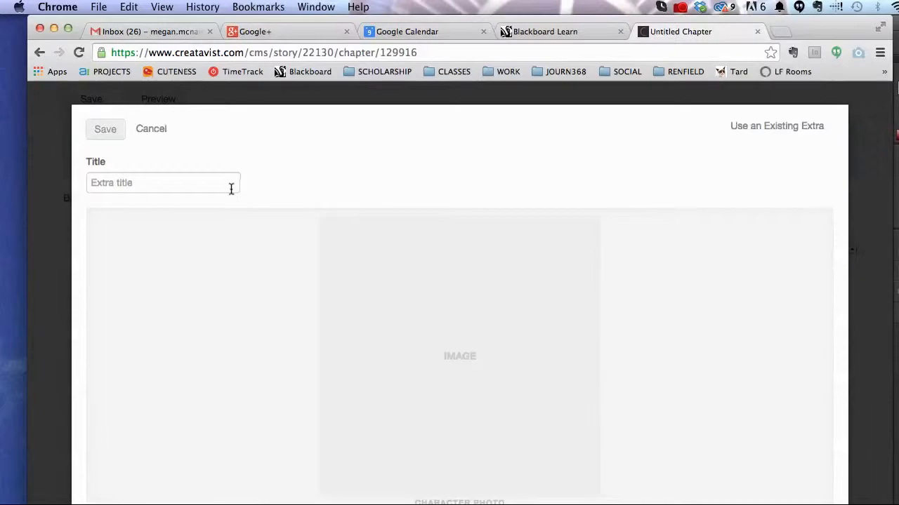
click(196, 188)
text(ara)
key(BackSpace)
key(BackSpace)
scroll(593, 311, down, 3)
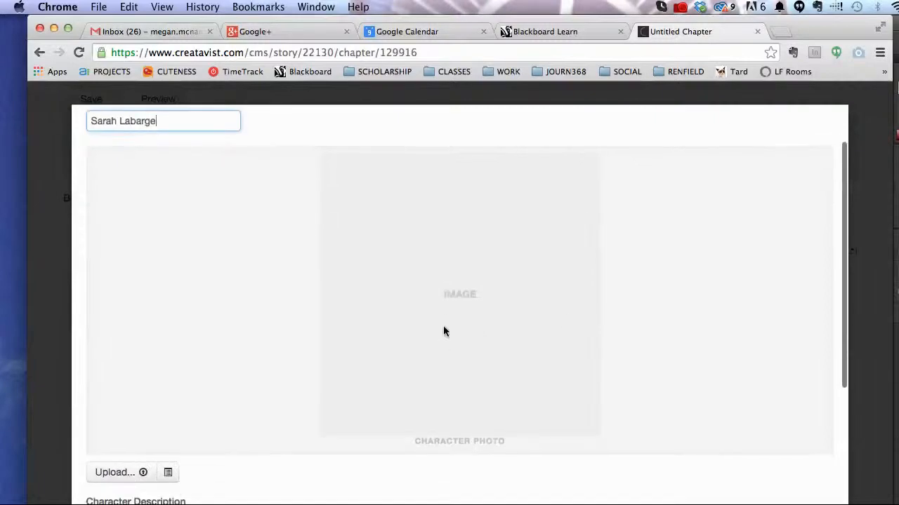
scroll(443, 311, down, 7)
click(279, 451)
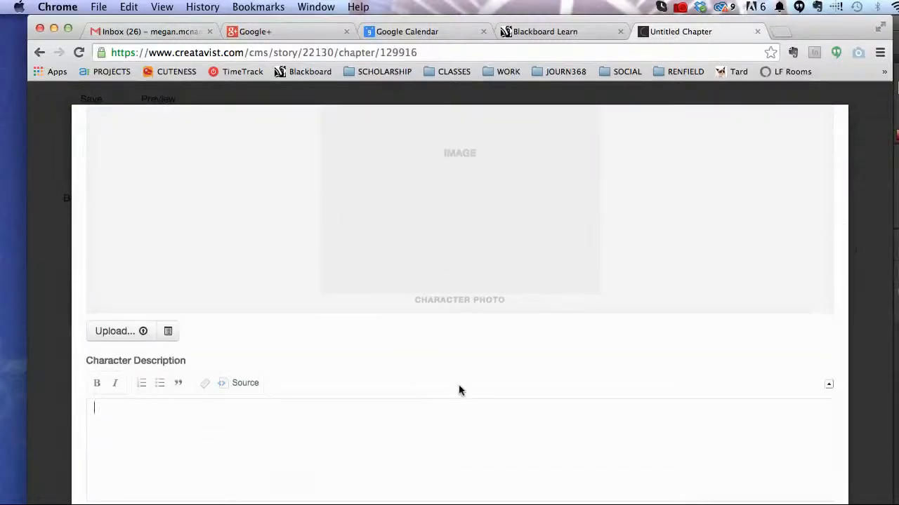
scroll(459, 388, down, 4)
scroll(730, 239, up, 12)
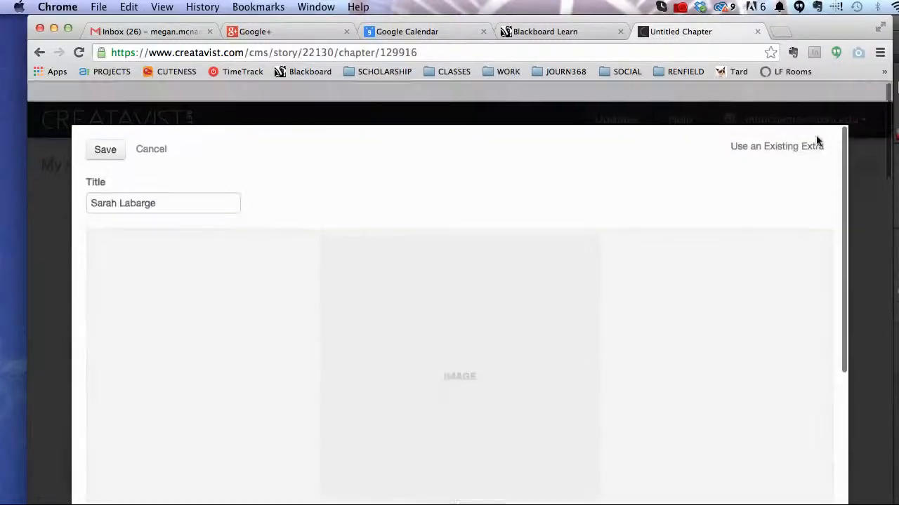
click(150, 130)
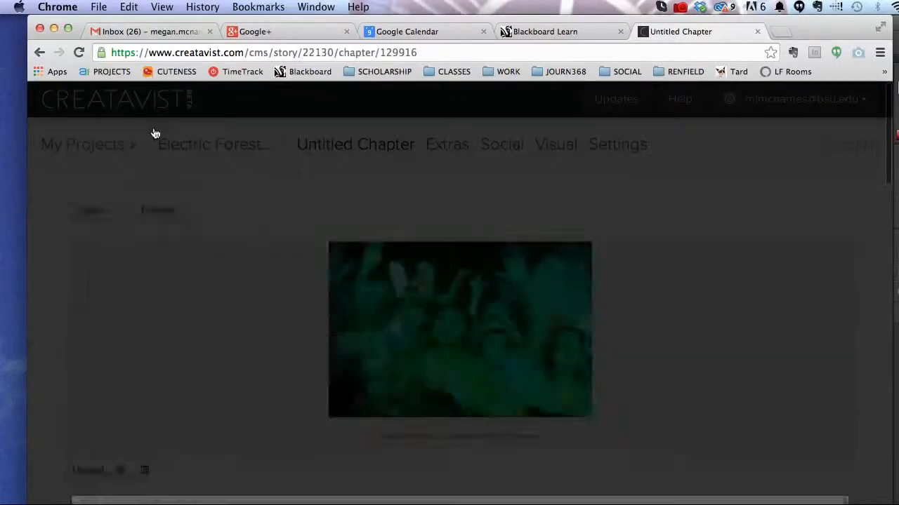
scroll(317, 396, down, 8)
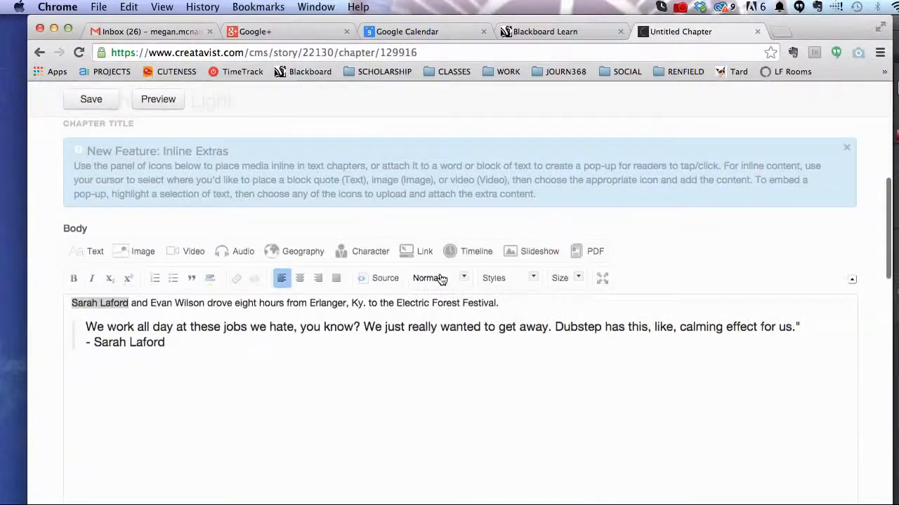
Step: Attach a map pop-up to 'Erlanger, Ky', located by searching 'Erlanger, ky'
drag(364, 303, 312, 306)
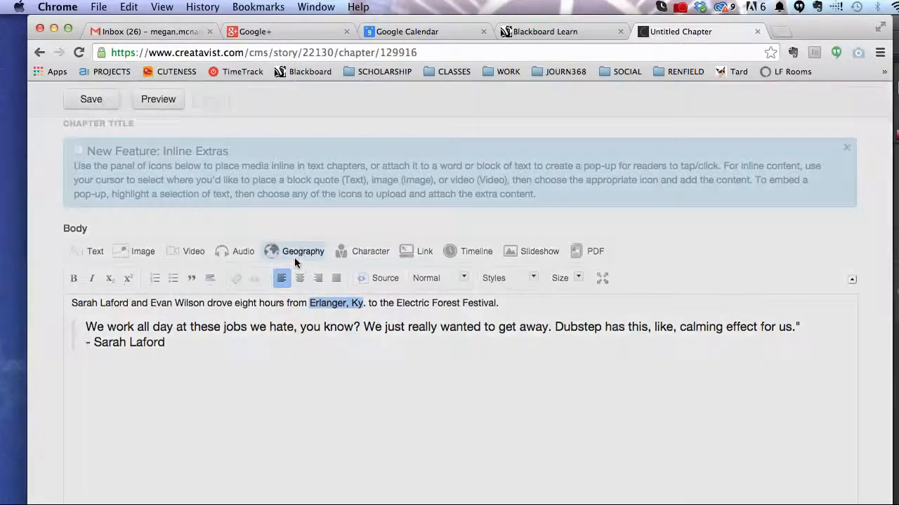
click(294, 257)
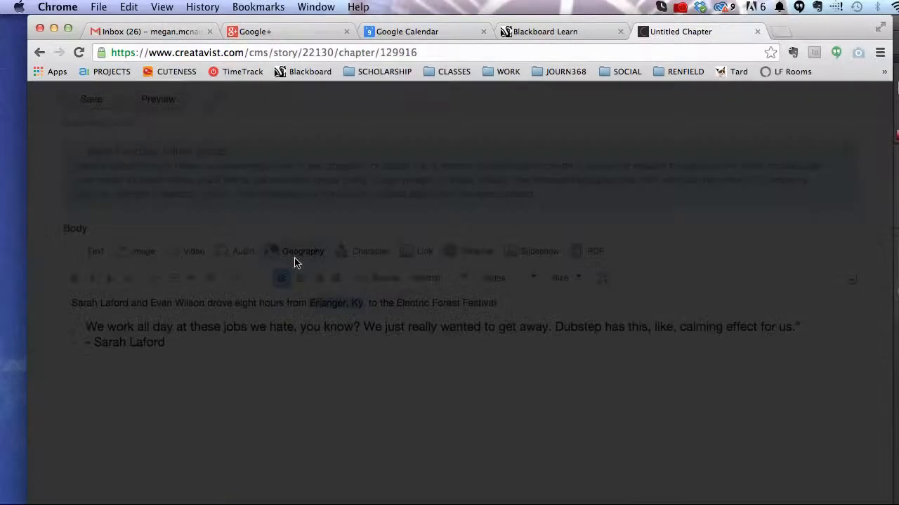
click(390, 197)
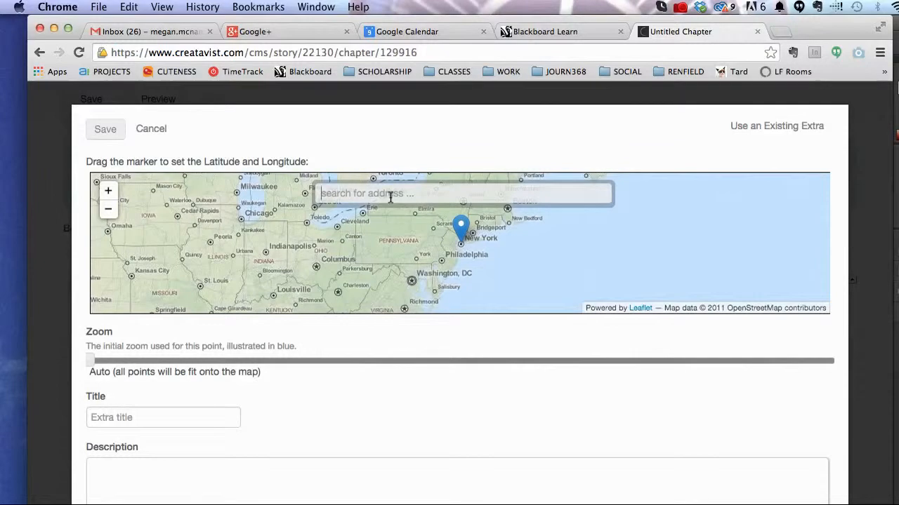
text(Erlanger)
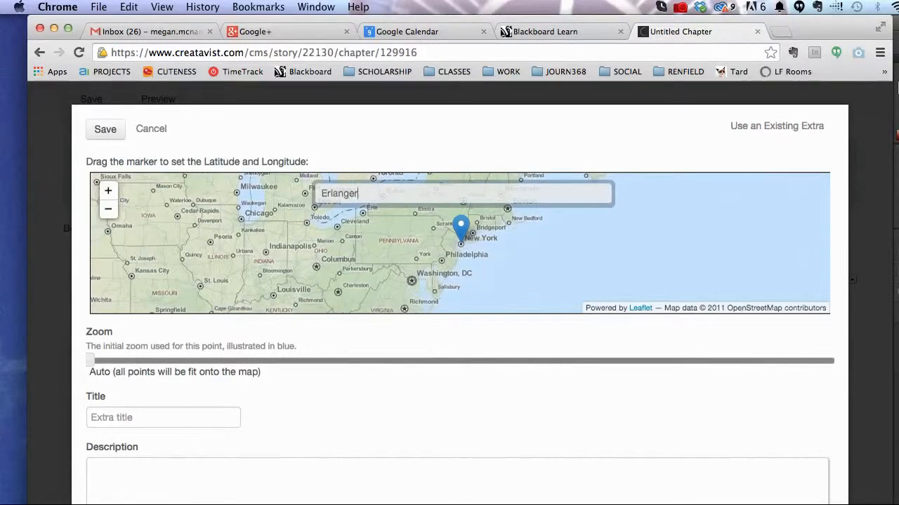
text(, ky)
key(Return)
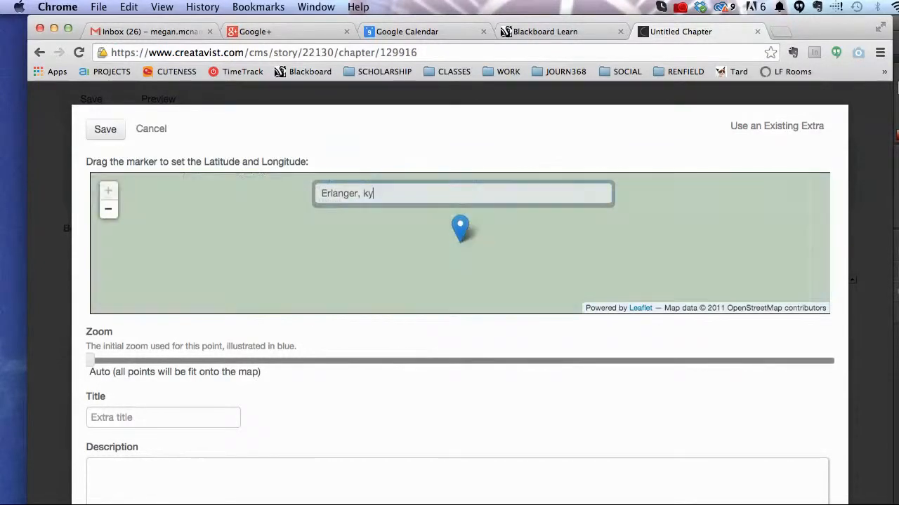
Step: Title the pop-up 'Erlanger', add a placeholder population and workforce description, and save it
click(176, 421)
text(Erlanger)
scroll(245, 442, down, 1)
scroll(245, 441, down, 3)
click(245, 371)
text(Erlanger is a town of ####)
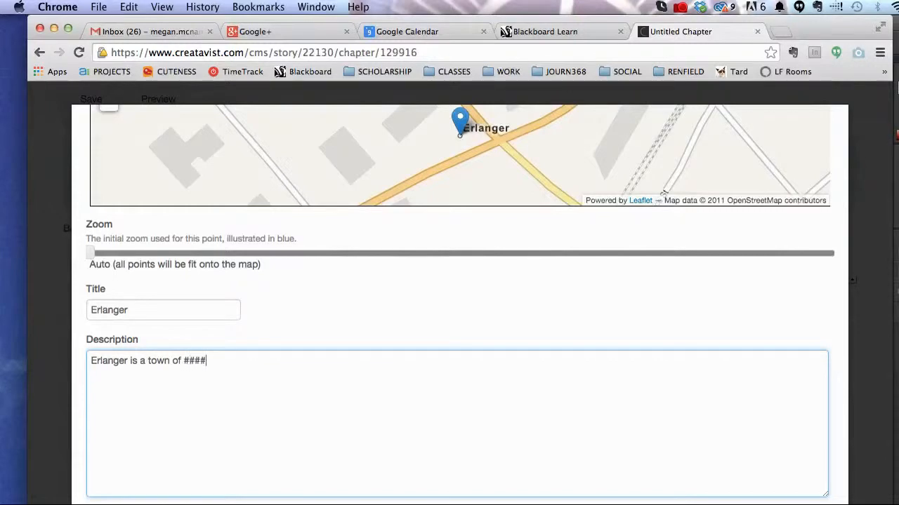
text( people in ___ conunty, Kentucky.)
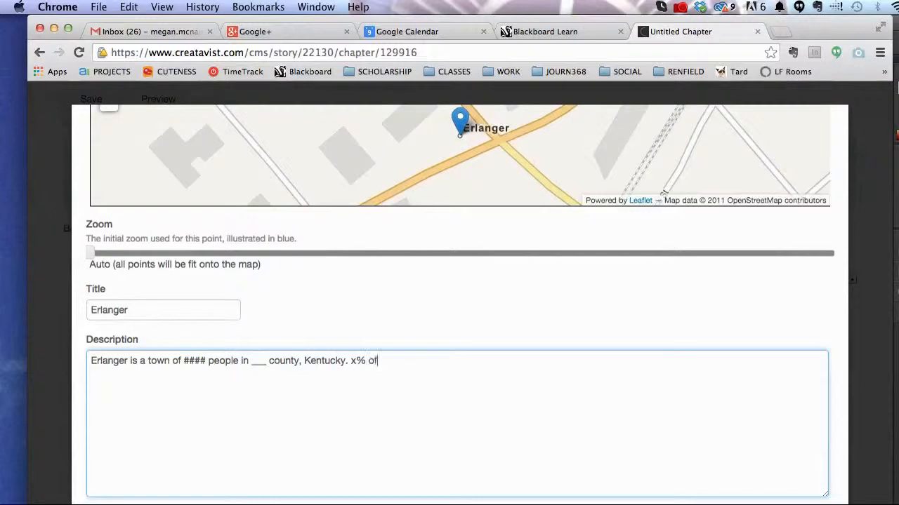
text(x% of Erl)
key(BackSpace)
key(BackSpace)
key(BackSpace)
text(Erlanger residents )
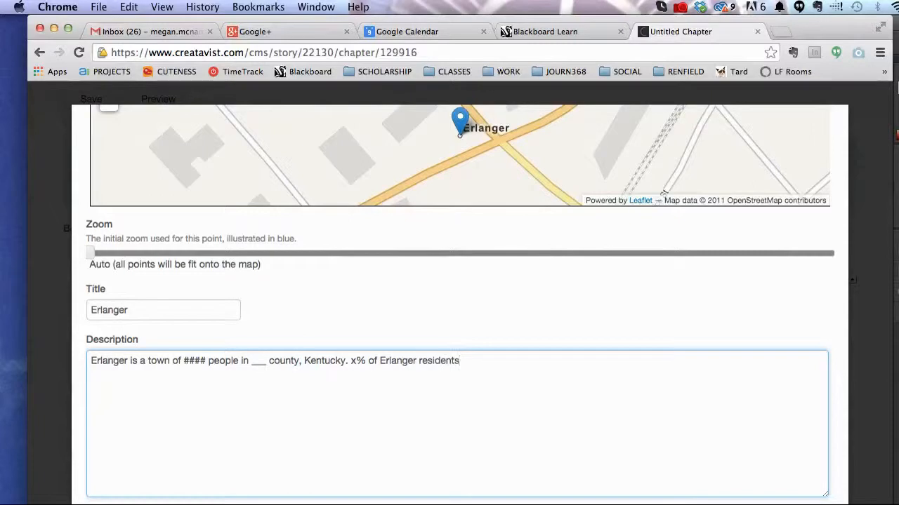
text(work in retail.)
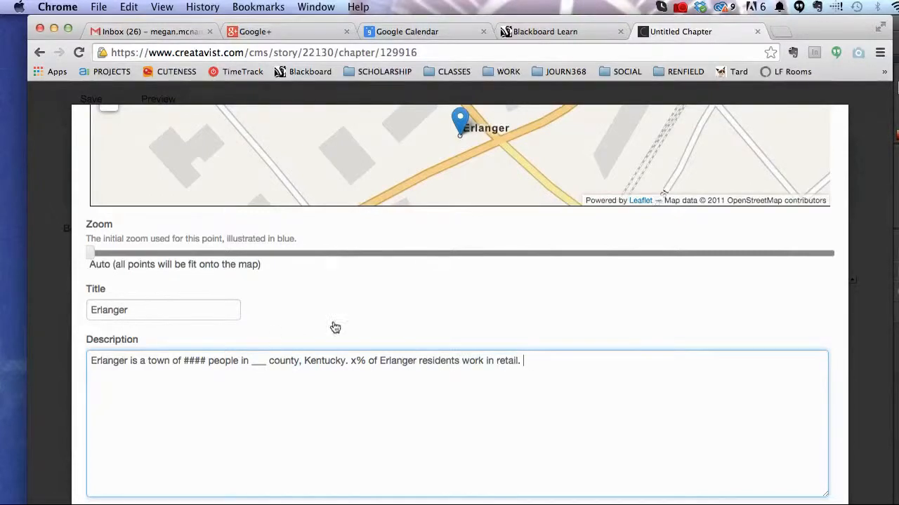
scroll(423, 329, down, 2)
scroll(249, 390, up, 5)
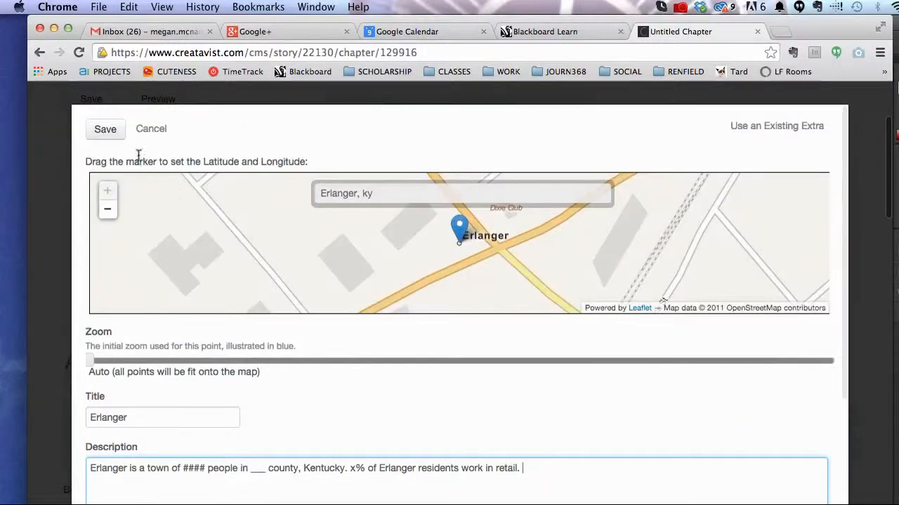
click(117, 135)
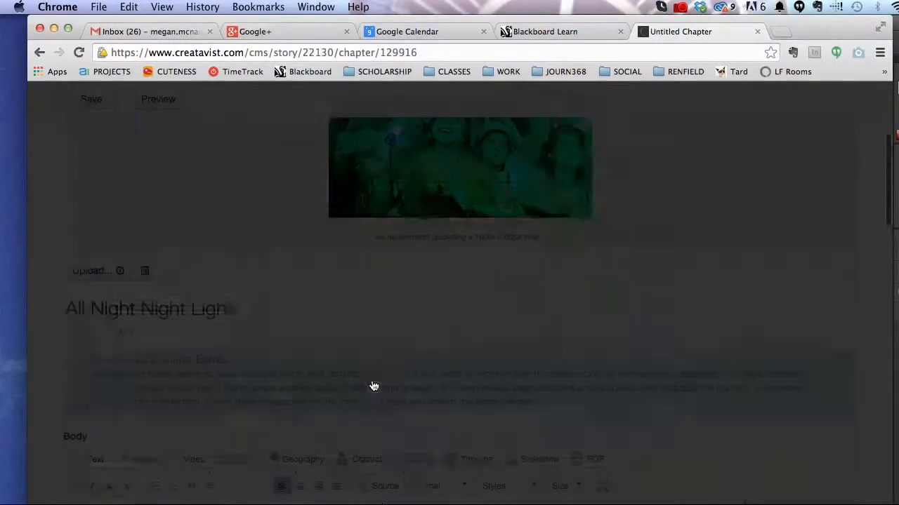
Step: Save the All Night Night Light chapter and open its preview in a new tab
scroll(493, 397, down, 3)
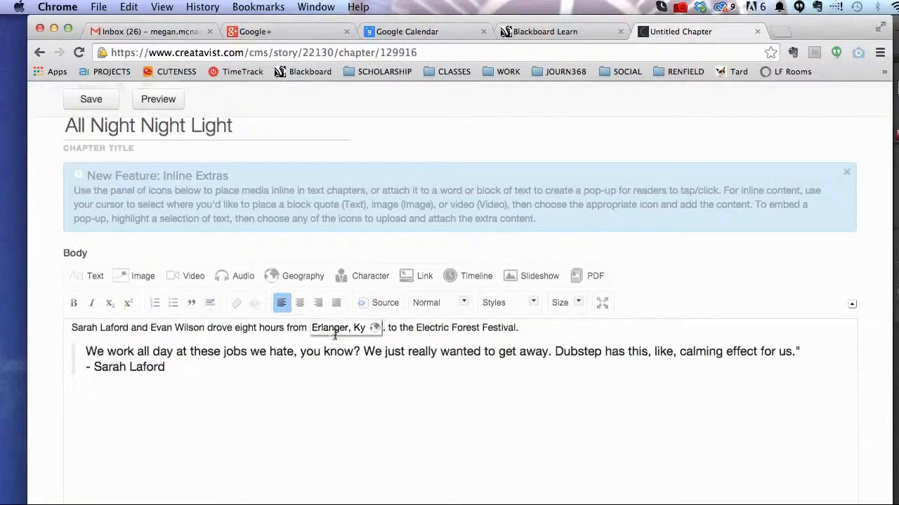
scroll(442, 399, down, 3)
scroll(442, 399, down, 10)
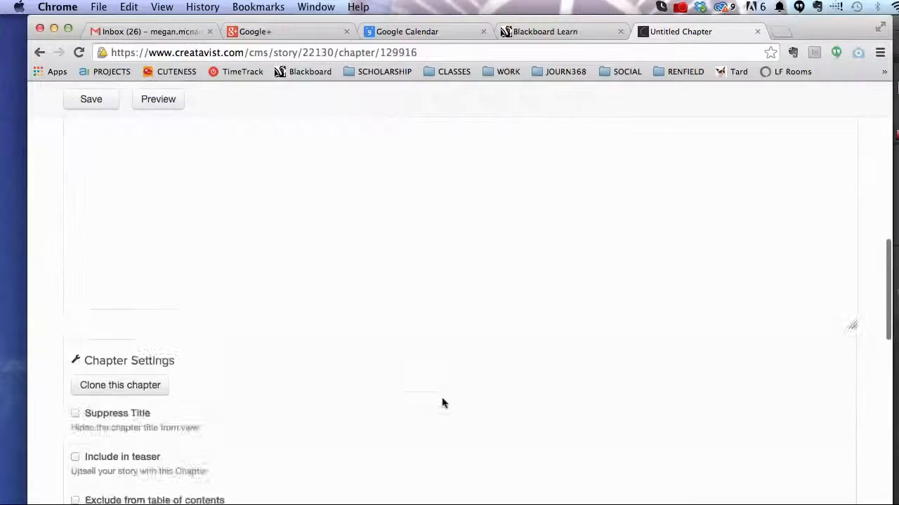
scroll(442, 398, up, 15)
scroll(201, 231, up, 5)
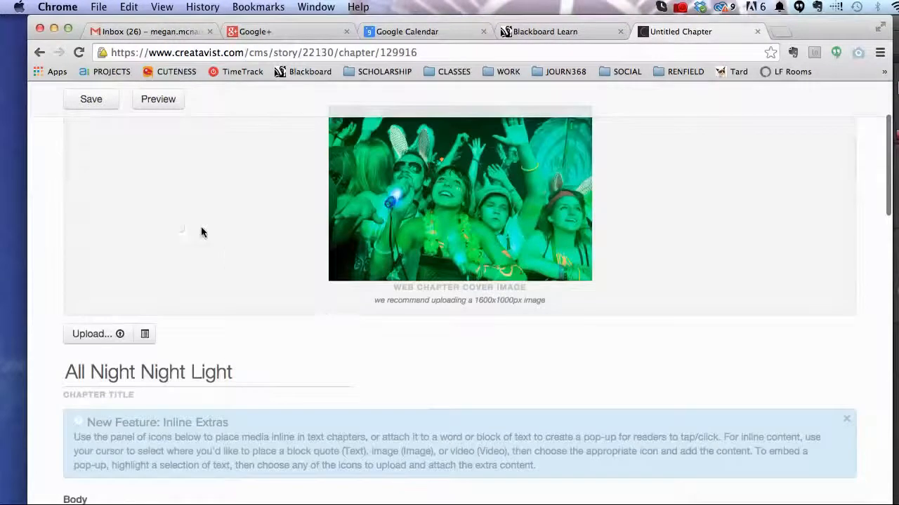
click(95, 209)
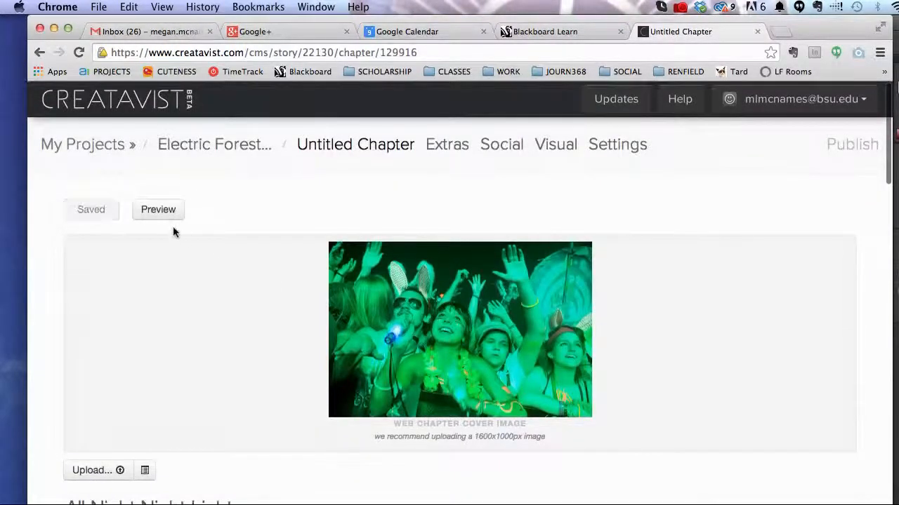
click(171, 215)
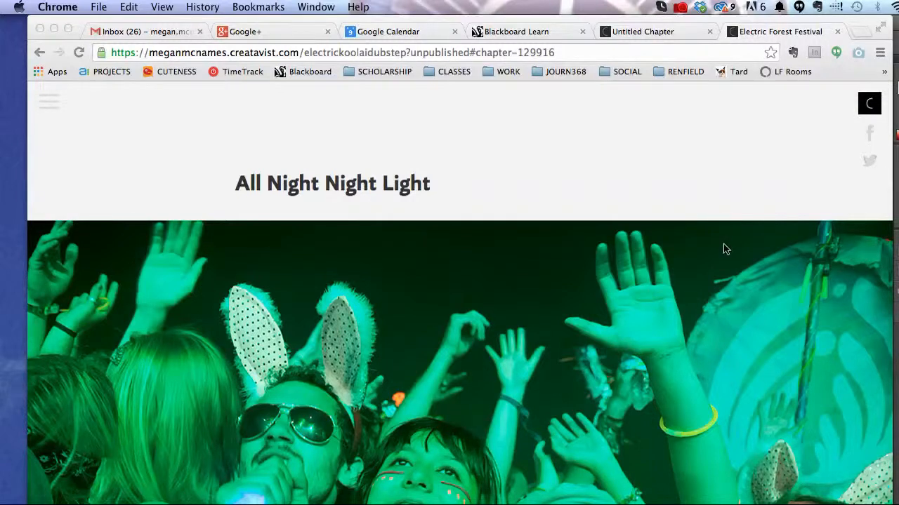
scroll(724, 245, up, 3)
scroll(724, 245, up, 4)
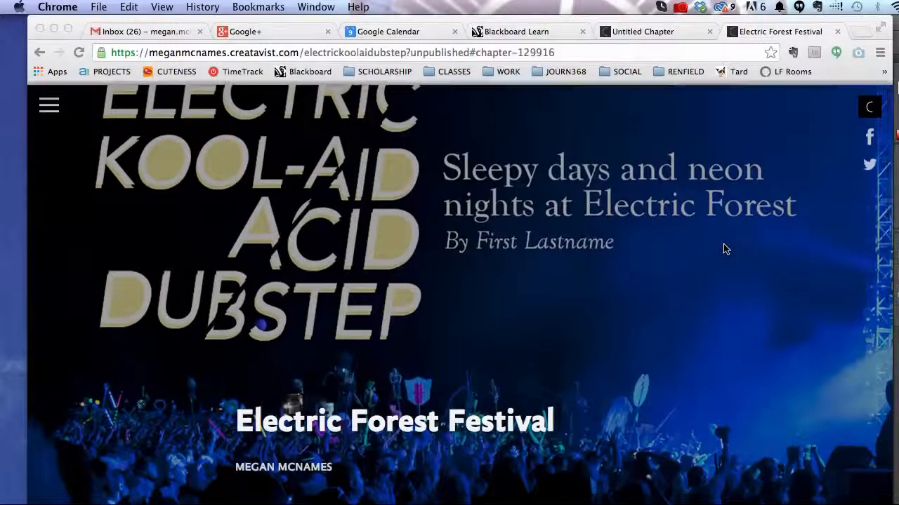
scroll(725, 249, down, 5)
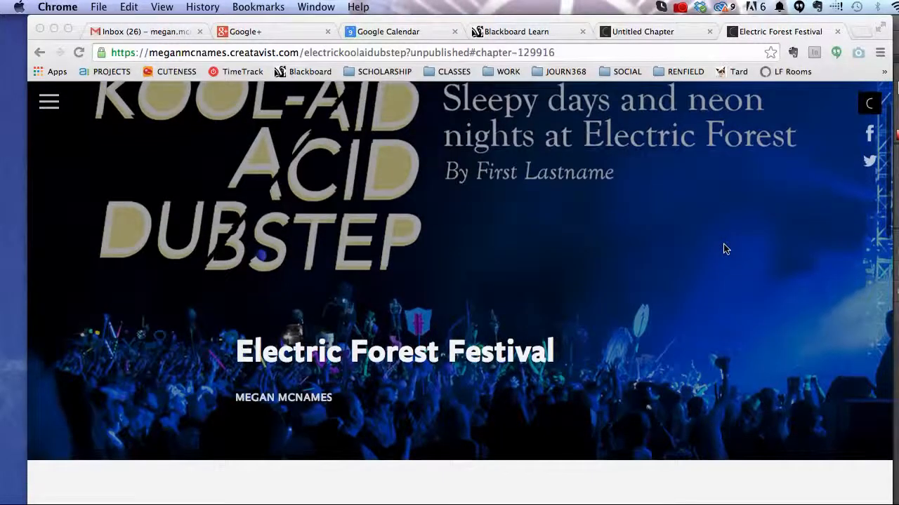
scroll(726, 250, down, 10)
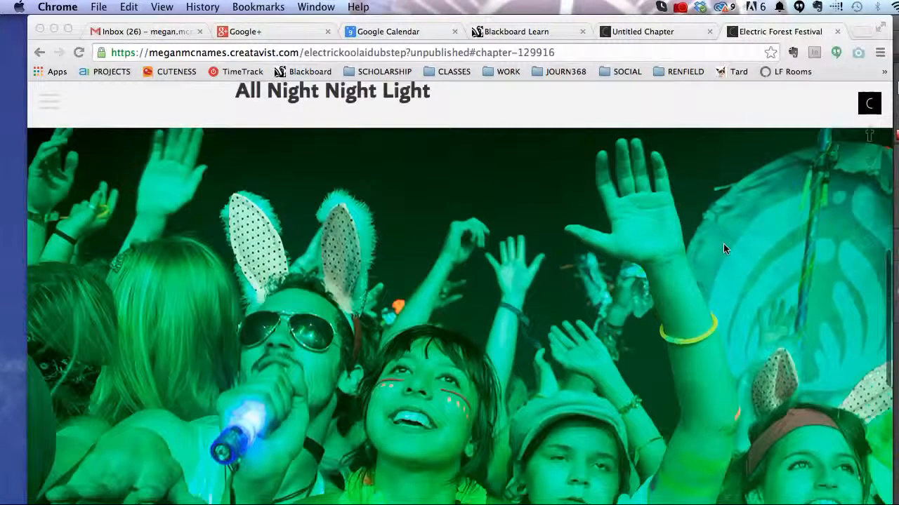
scroll(724, 243, down, 2)
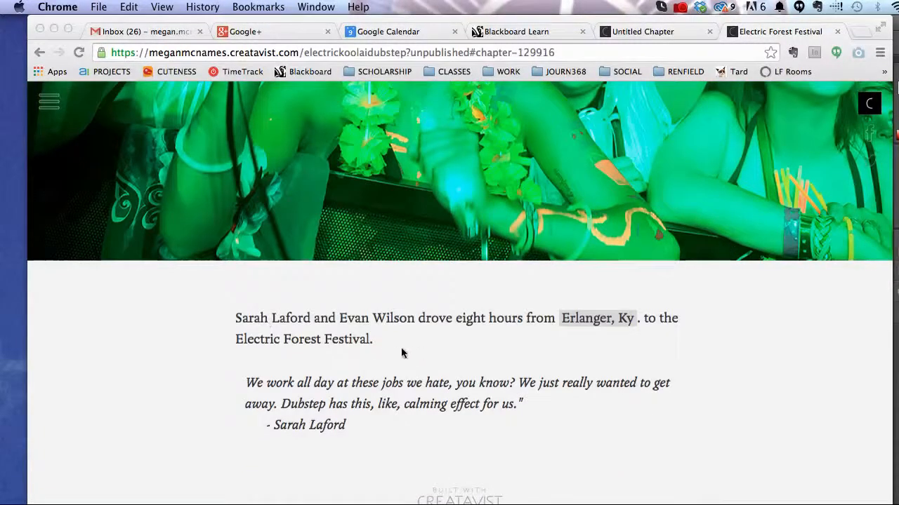
click(596, 320)
click(576, 322)
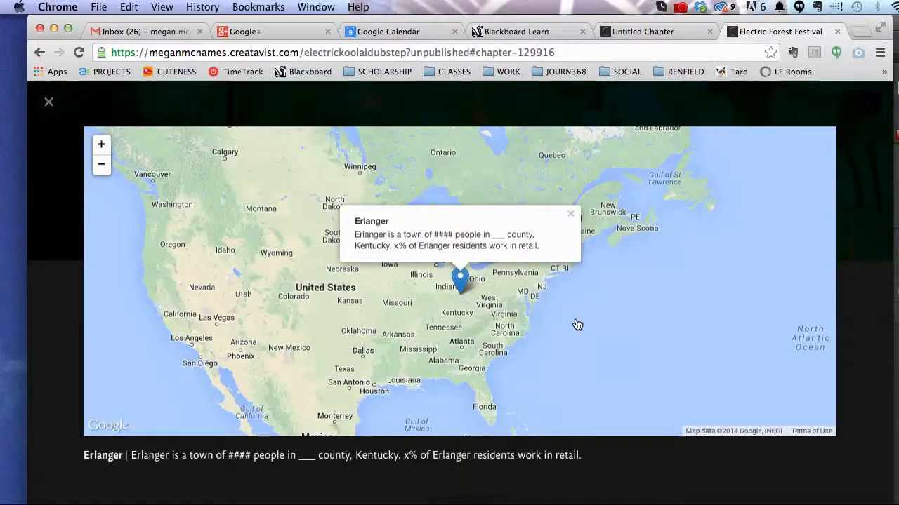
drag(160, 457, 583, 457)
click(791, 458)
click(49, 103)
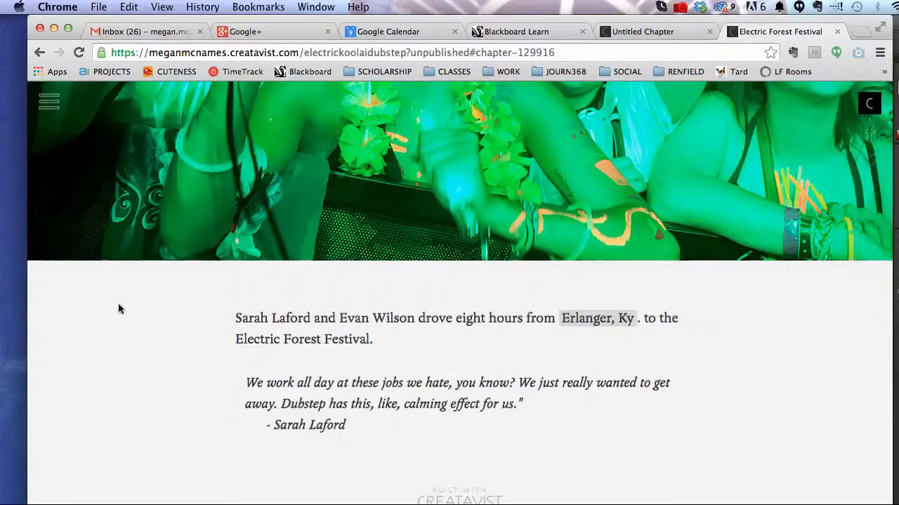
scroll(594, 237, up, 15)
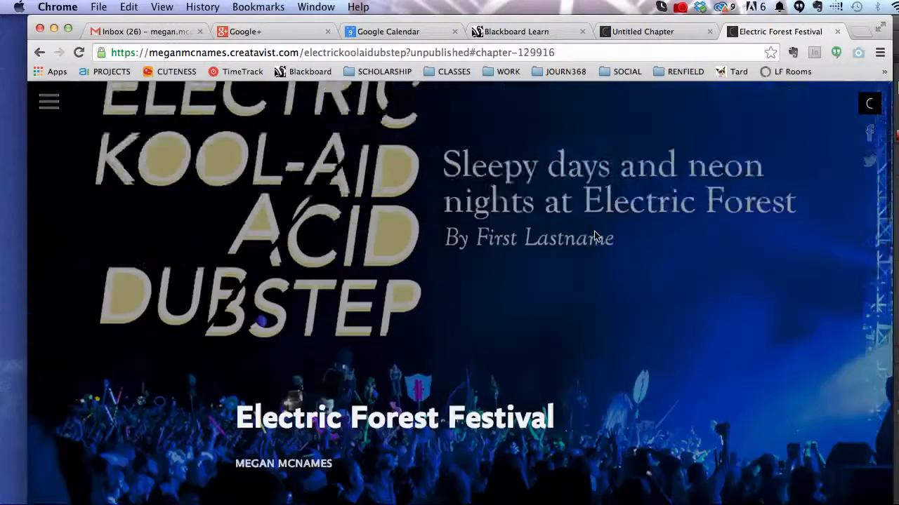
scroll(594, 237, down, 15)
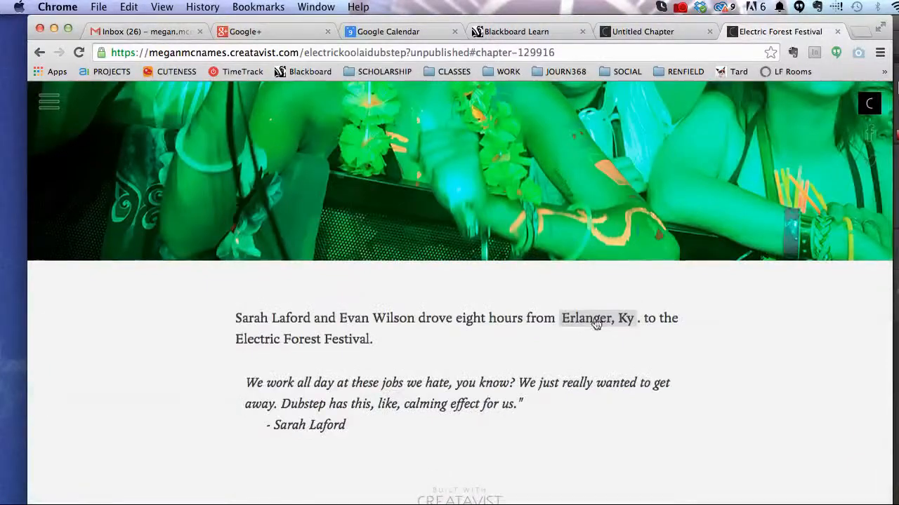
drag(322, 320, 235, 314)
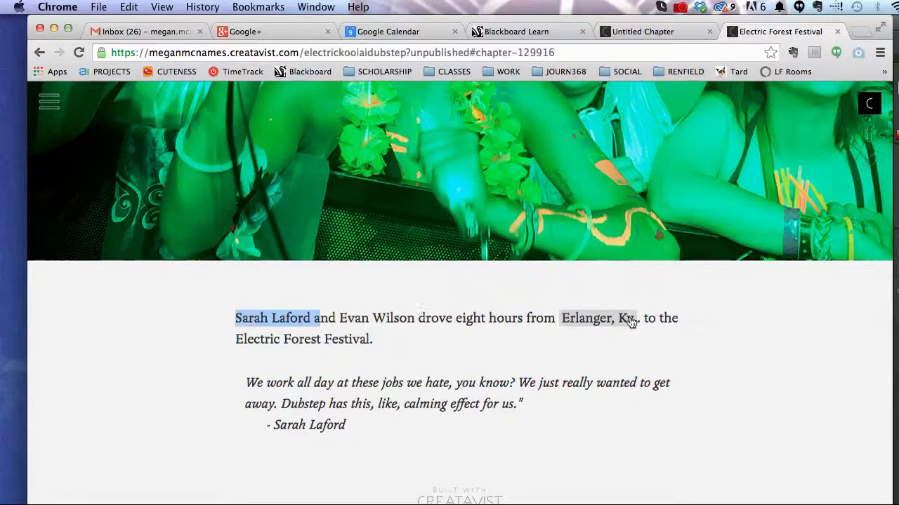
drag(383, 430, 233, 379)
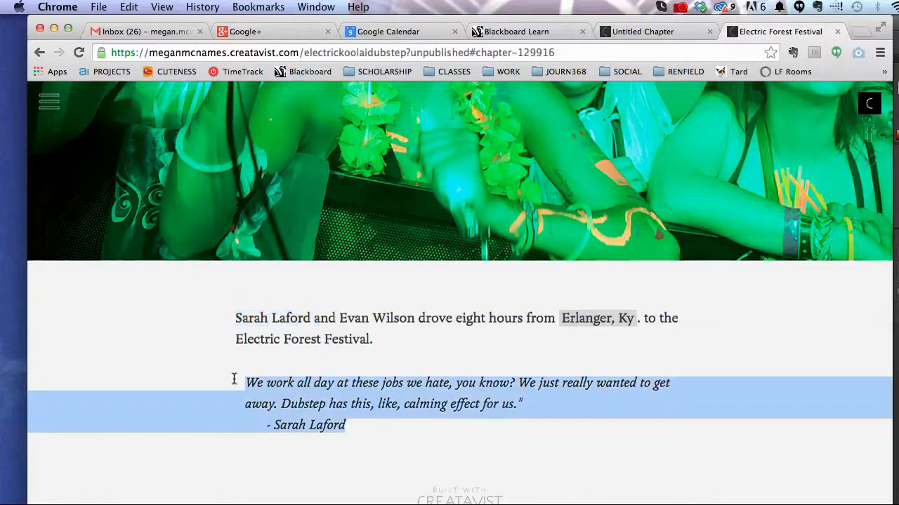
click(363, 431)
drag(338, 432, 266, 424)
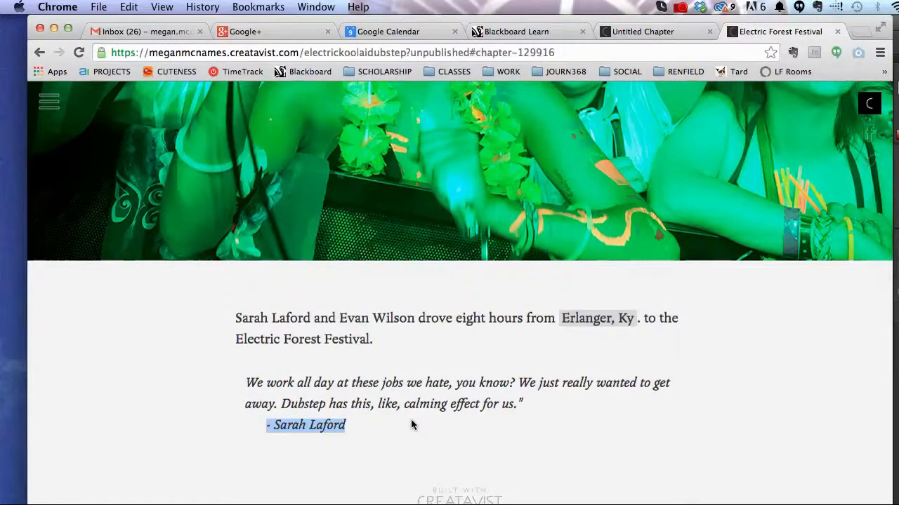
click(380, 405)
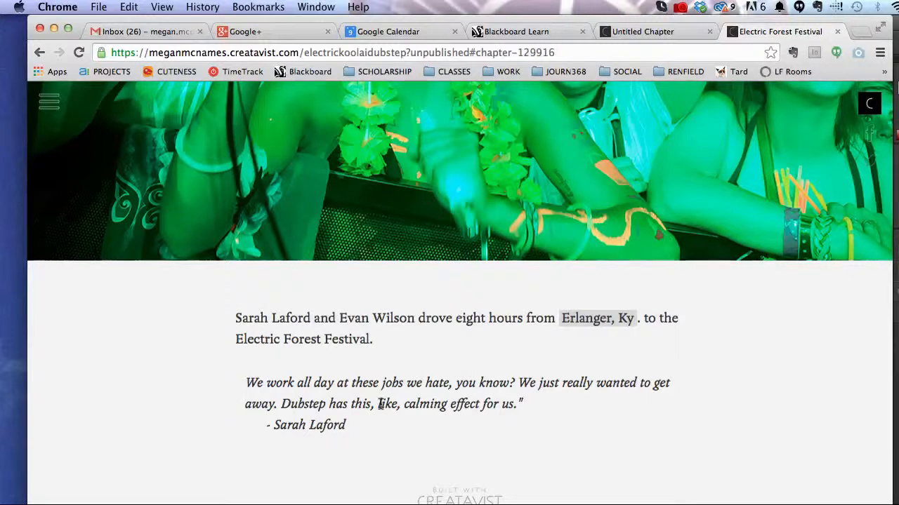
scroll(494, 298, up, 10)
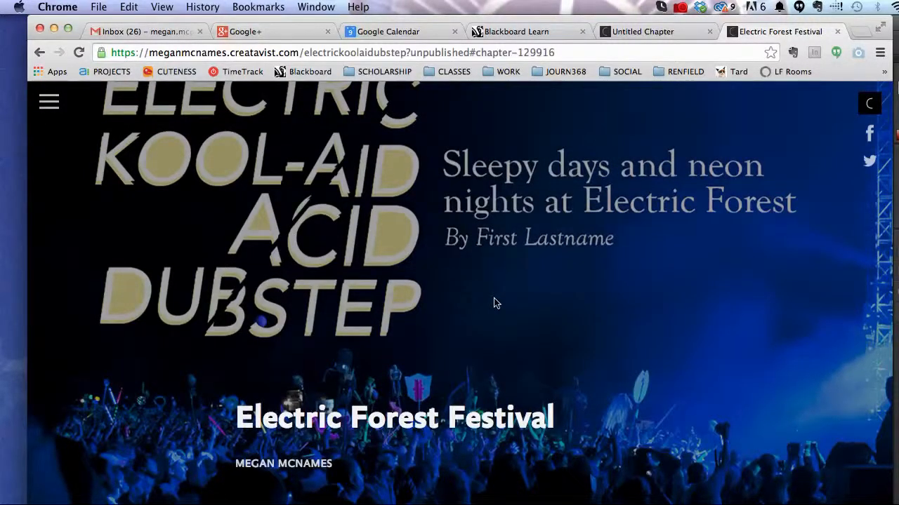
Step: Review the preview, selecting the opening paragraph, then return to the Untitled Chapter editor tab
scroll(493, 298, down, 8)
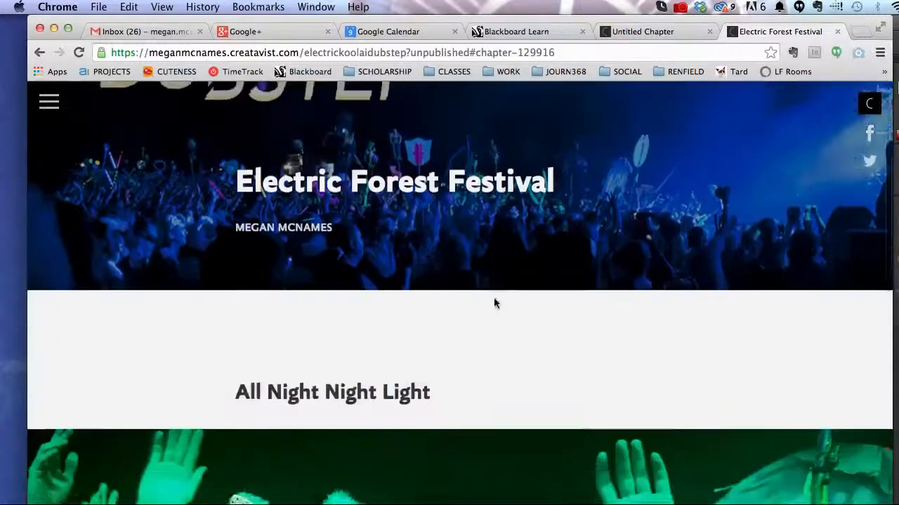
scroll(494, 298, up, 8)
scroll(494, 303, down, 15)
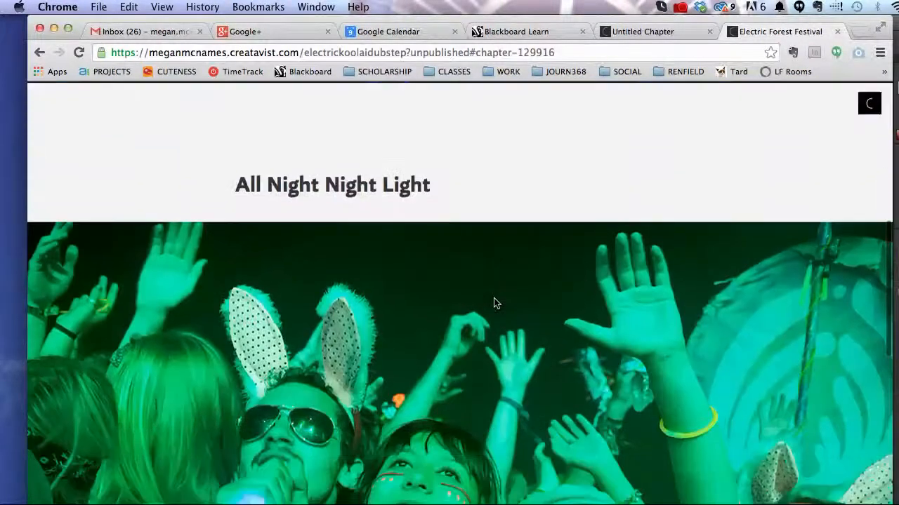
drag(374, 343, 237, 314)
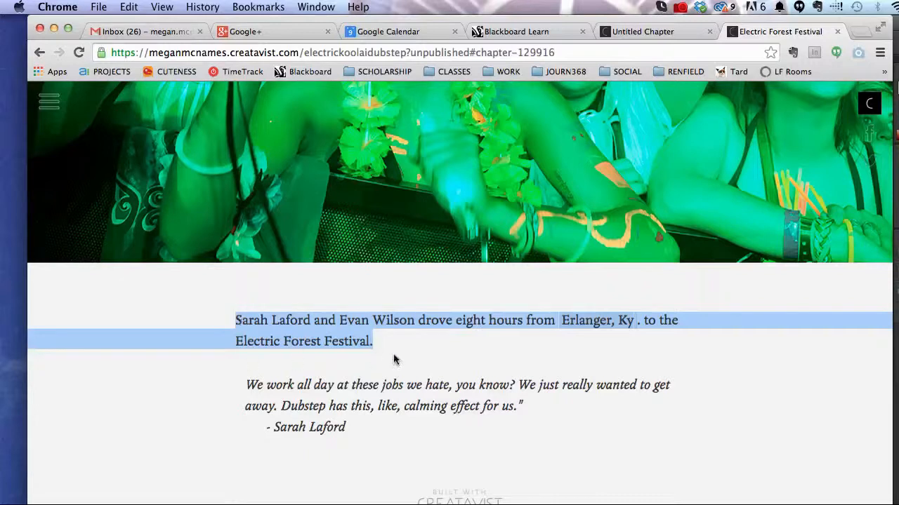
scroll(509, 388, up, 10)
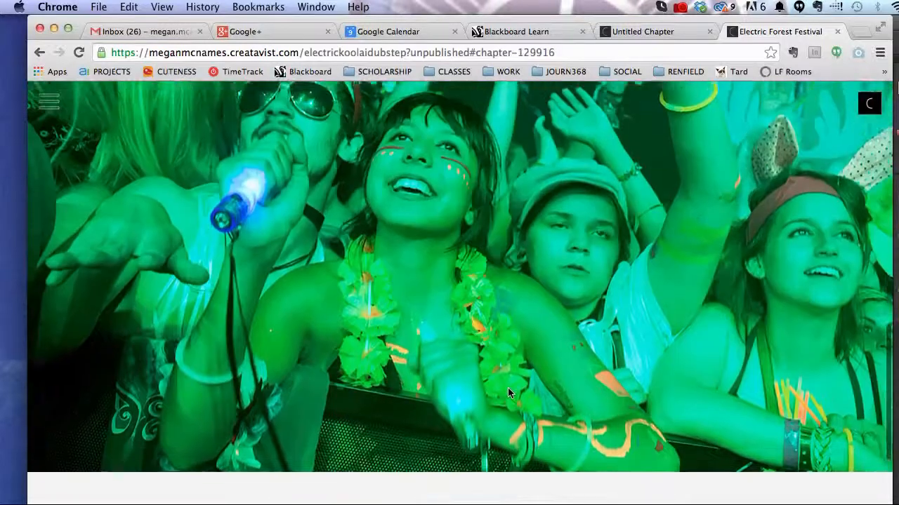
scroll(509, 392, up, 5)
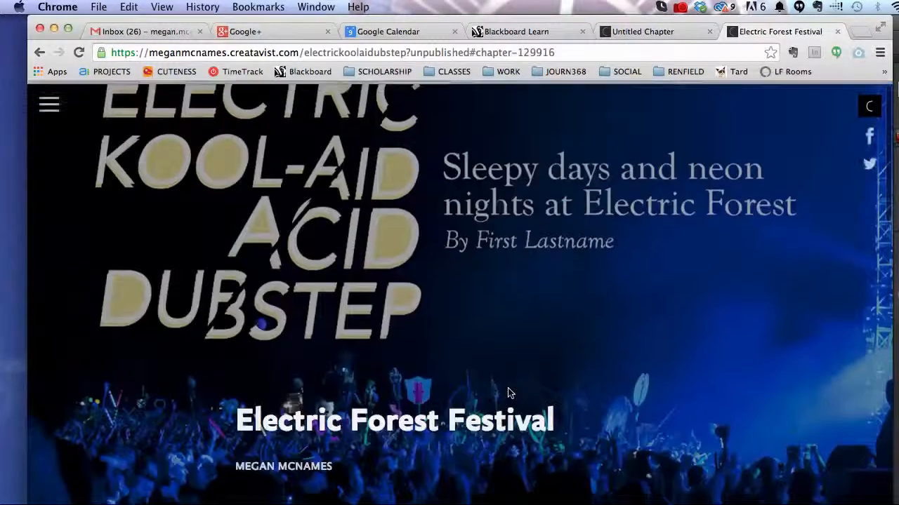
scroll(508, 392, down, 15)
scroll(507, 387, down, 2)
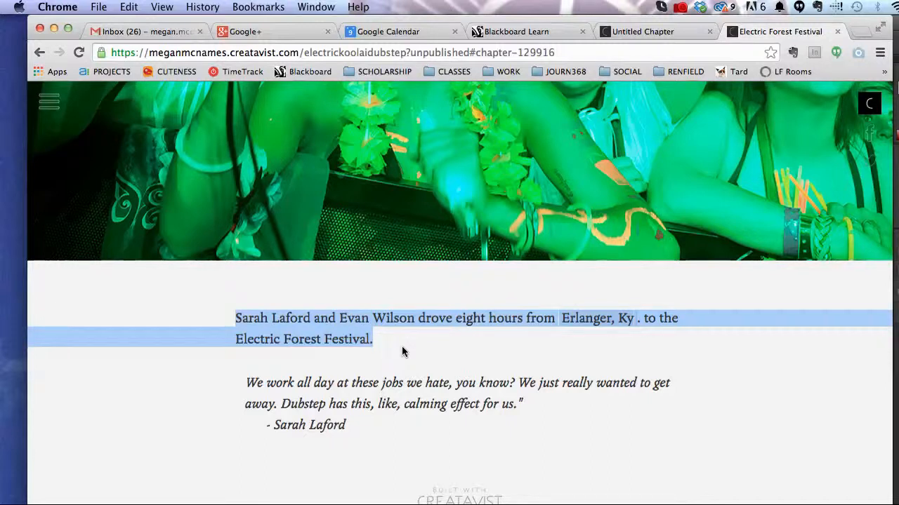
drag(403, 347, 280, 316)
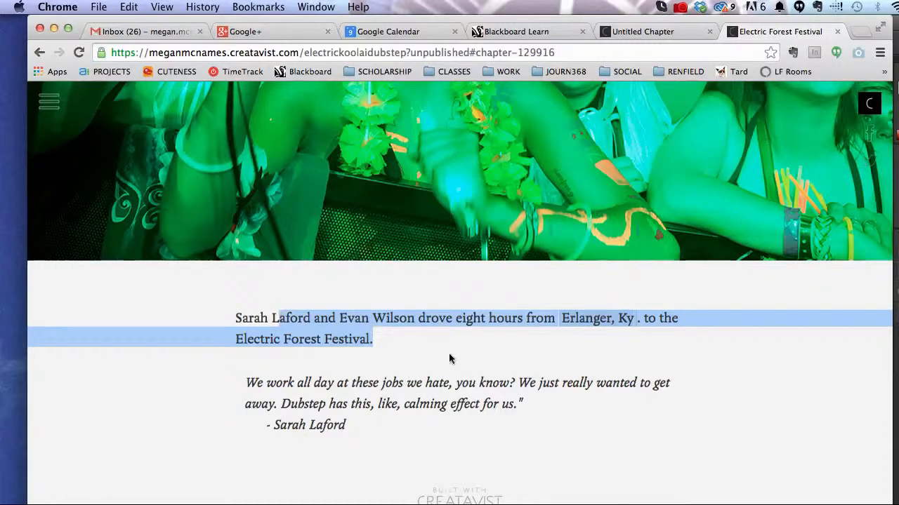
scroll(279, 317, up, 10)
click(637, 31)
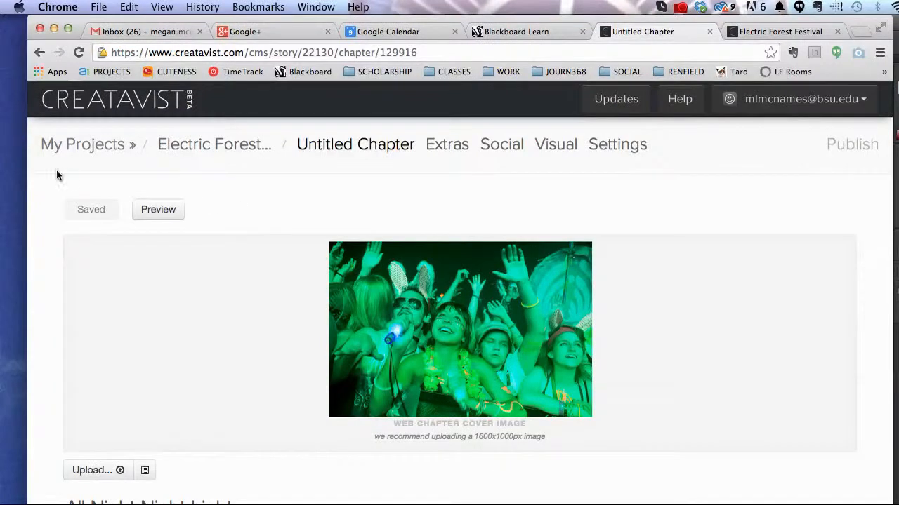
Step: Add a second blank text chapter to Electric Forest Festival and show the Publish destinations
scroll(241, 341, down, 15)
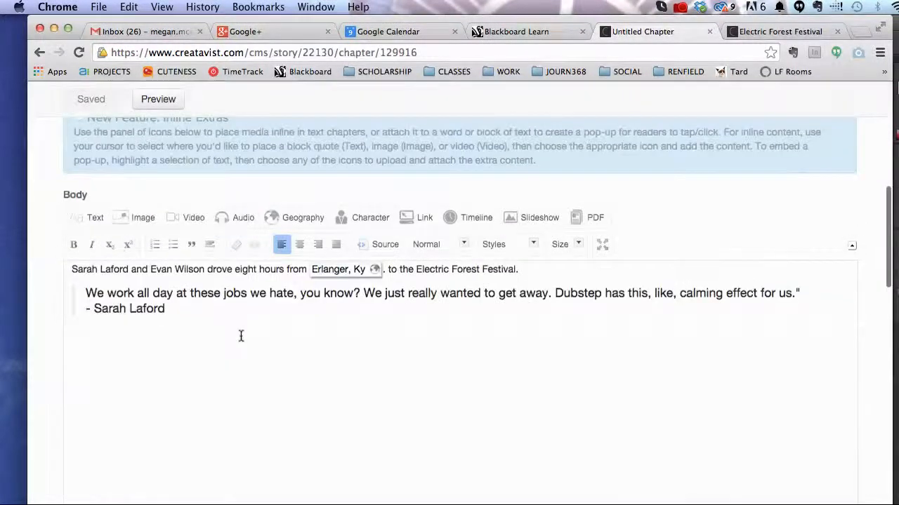
scroll(241, 341, up, 15)
click(242, 152)
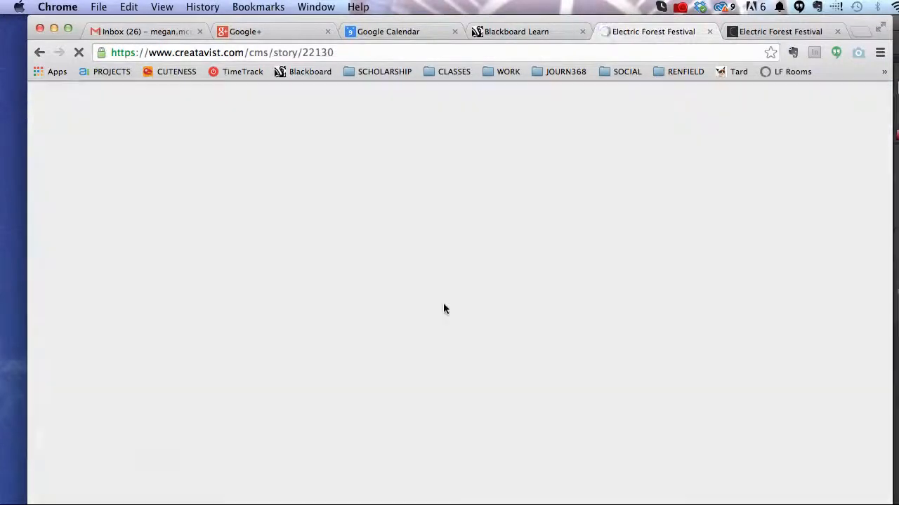
scroll(445, 310, down, 15)
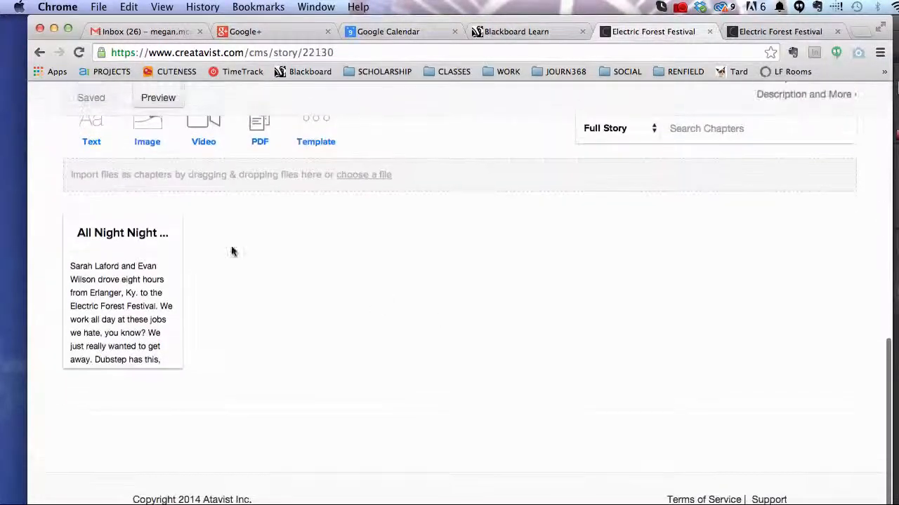
click(94, 172)
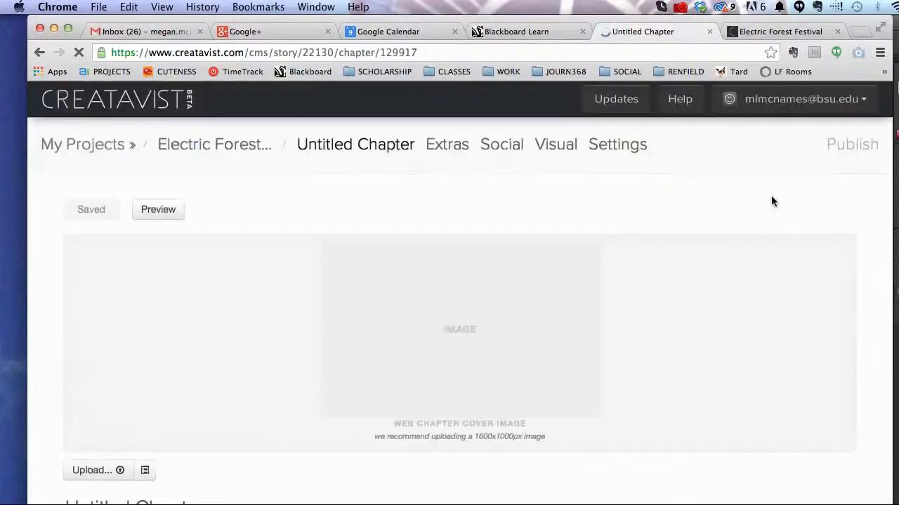
click(853, 148)
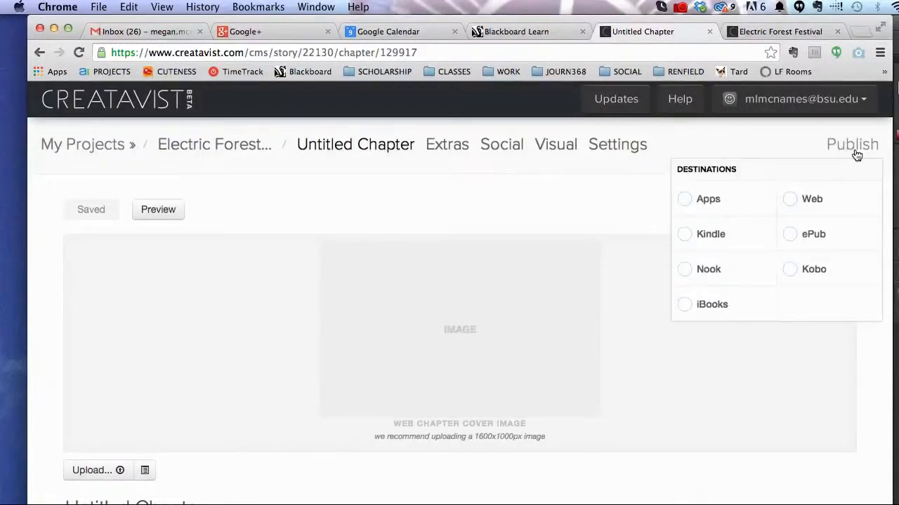